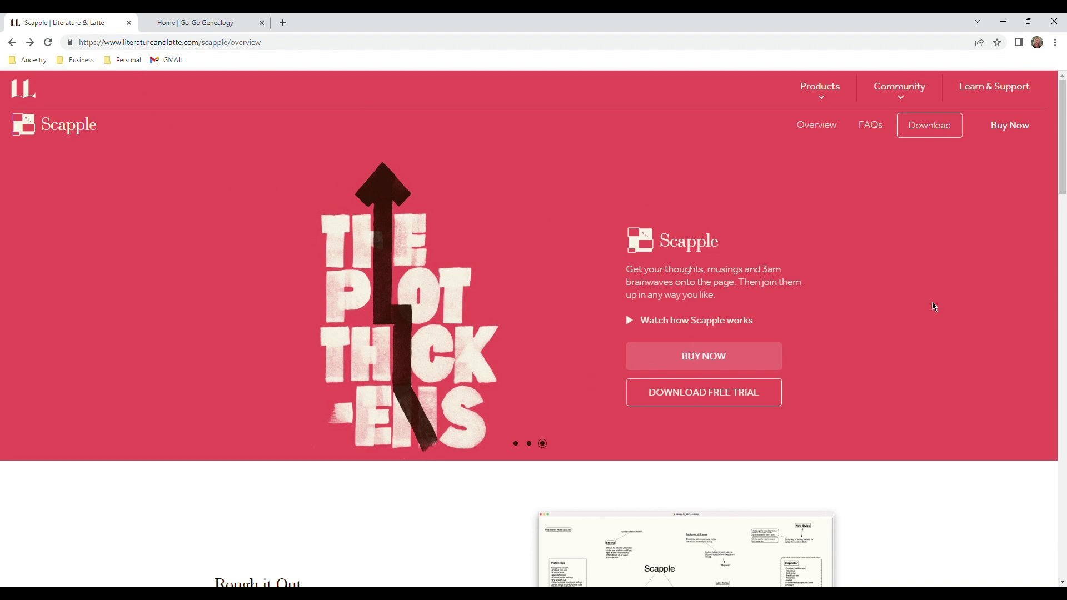
Review the Scapple product overview page and the Windows licence options in the store.
scroll(566, 375, "down", 4)
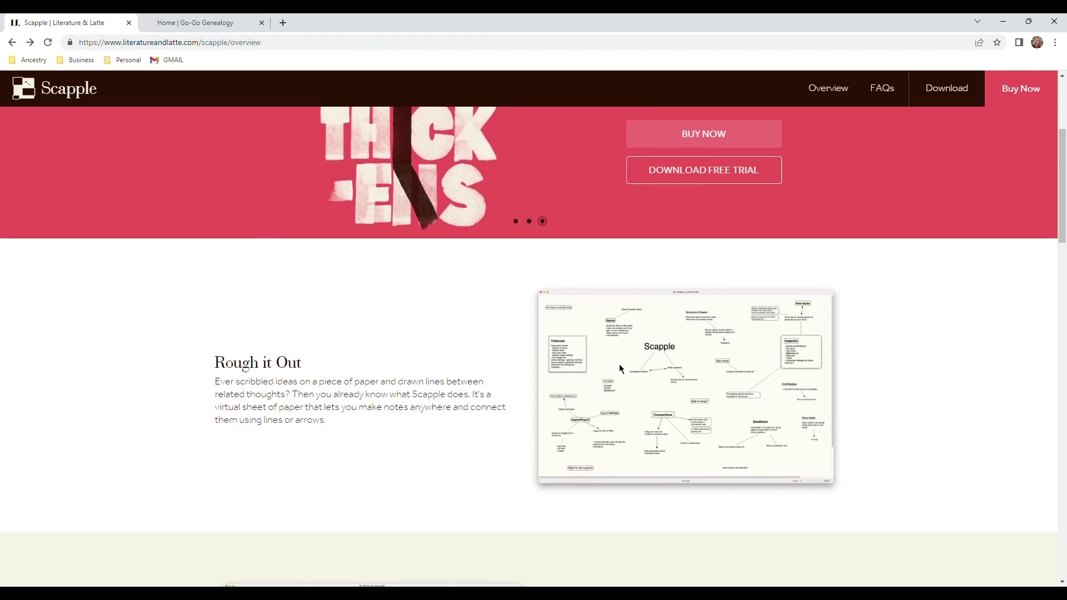
scroll(621, 368, "down", 5)
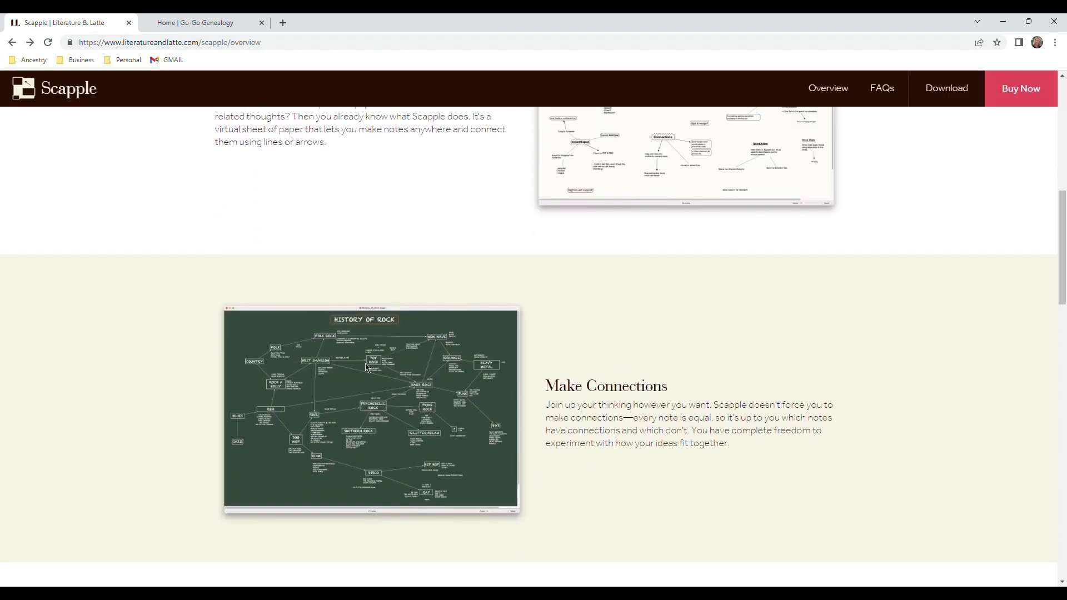
scroll(619, 368, "down", 5)
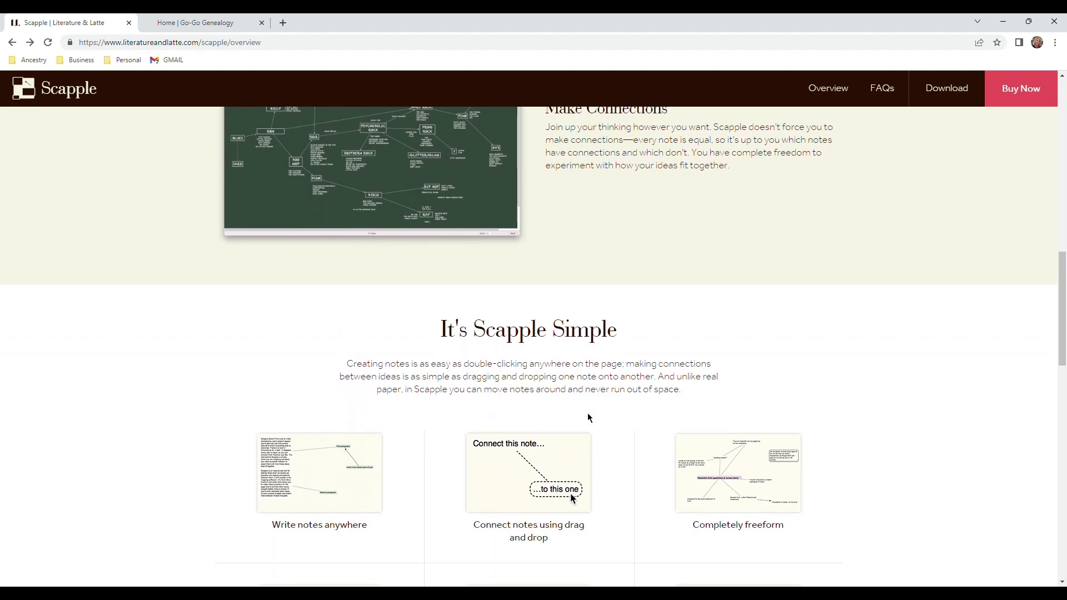
scroll(589, 418, "down", 2)
scroll(590, 417, "down", 4)
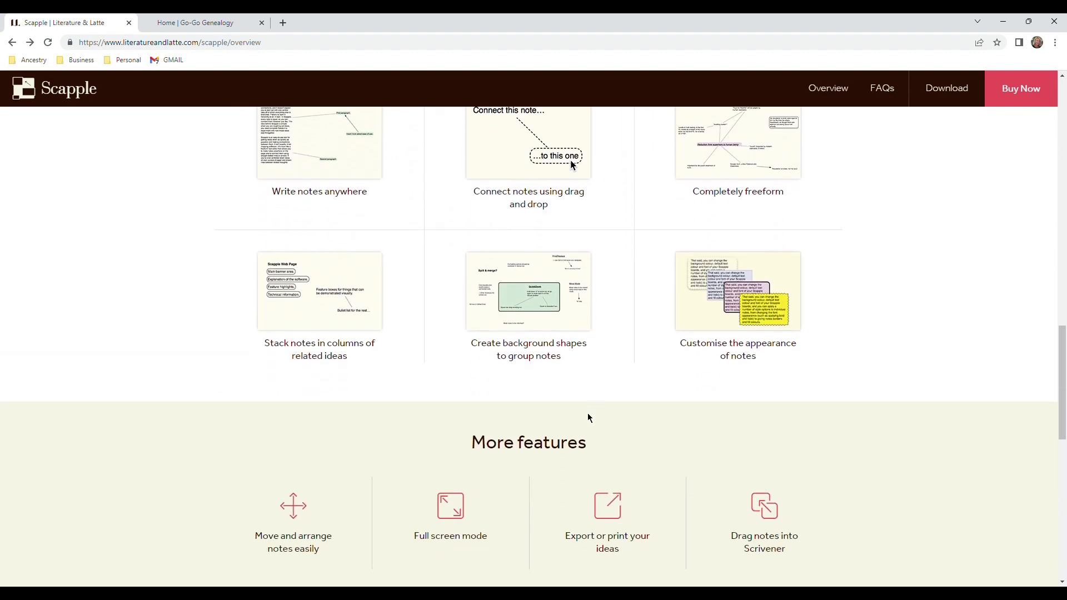
scroll(588, 414, "down", 2)
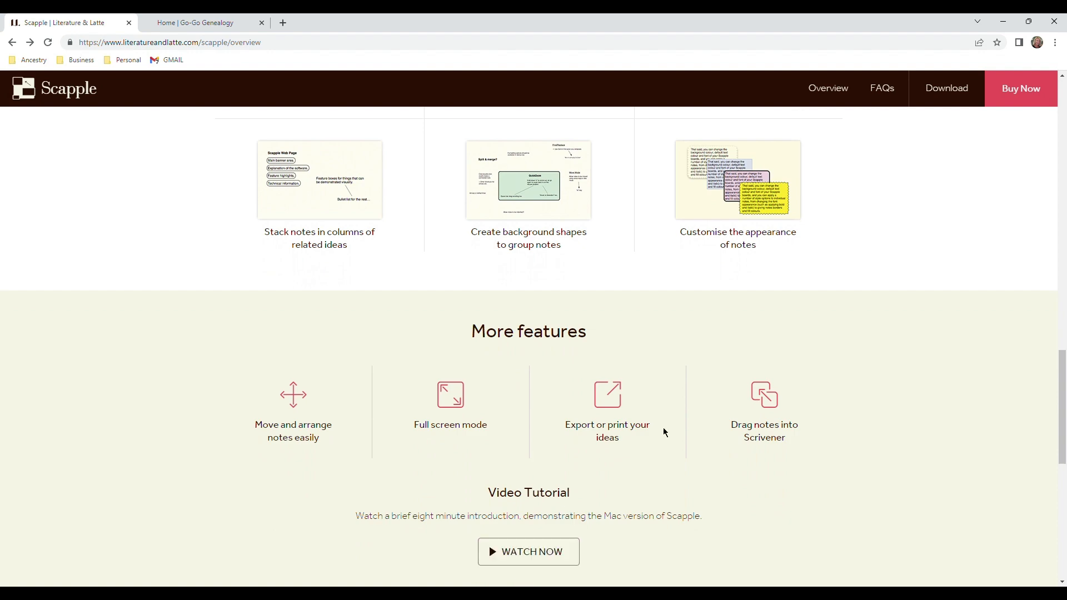
scroll(664, 429, "up", 15)
scroll(663, 431, "up", 5)
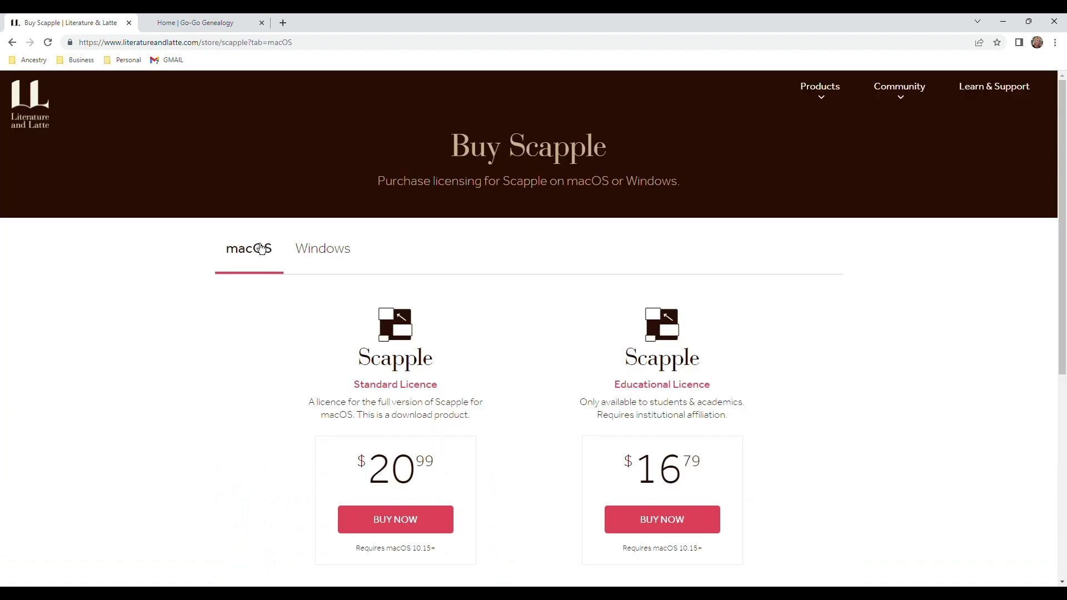
left_click(320, 252)
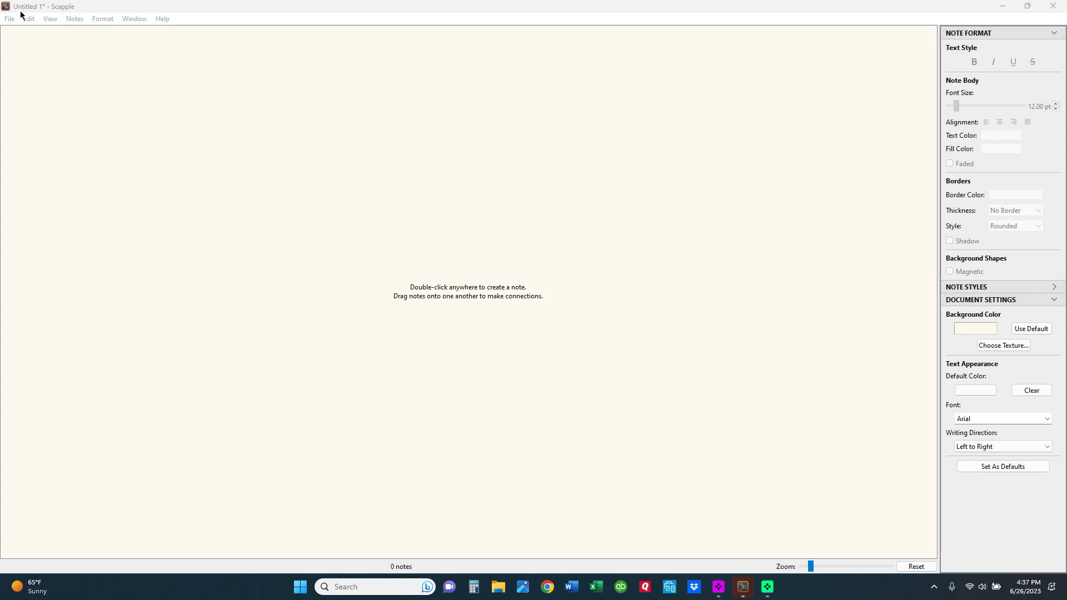
Hide the Inspector and show it again.
left_click(51, 19)
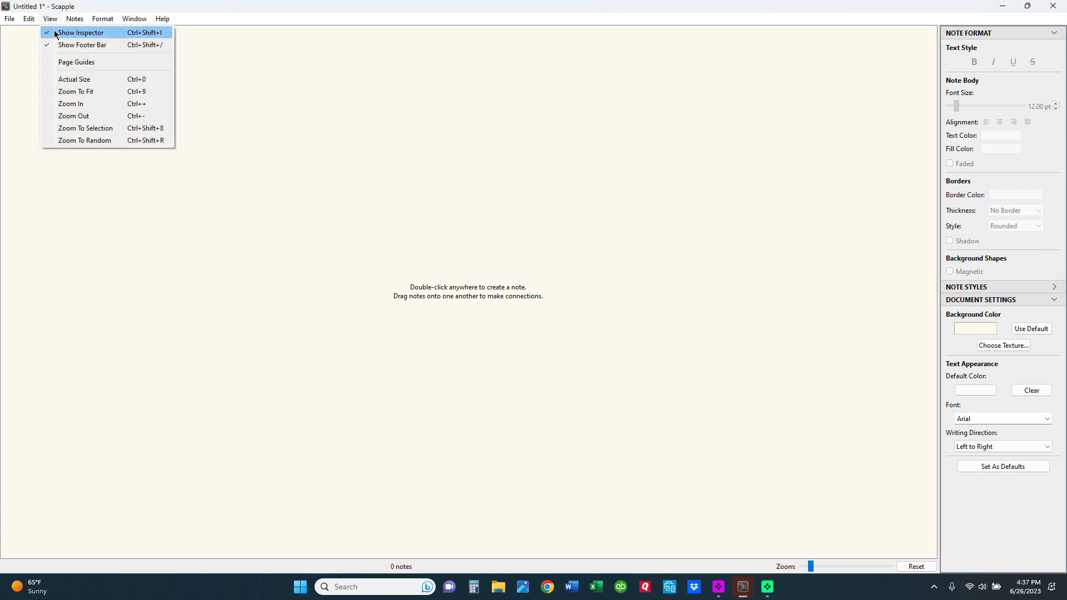
left_click(84, 35)
left_click(51, 19)
left_click(63, 33)
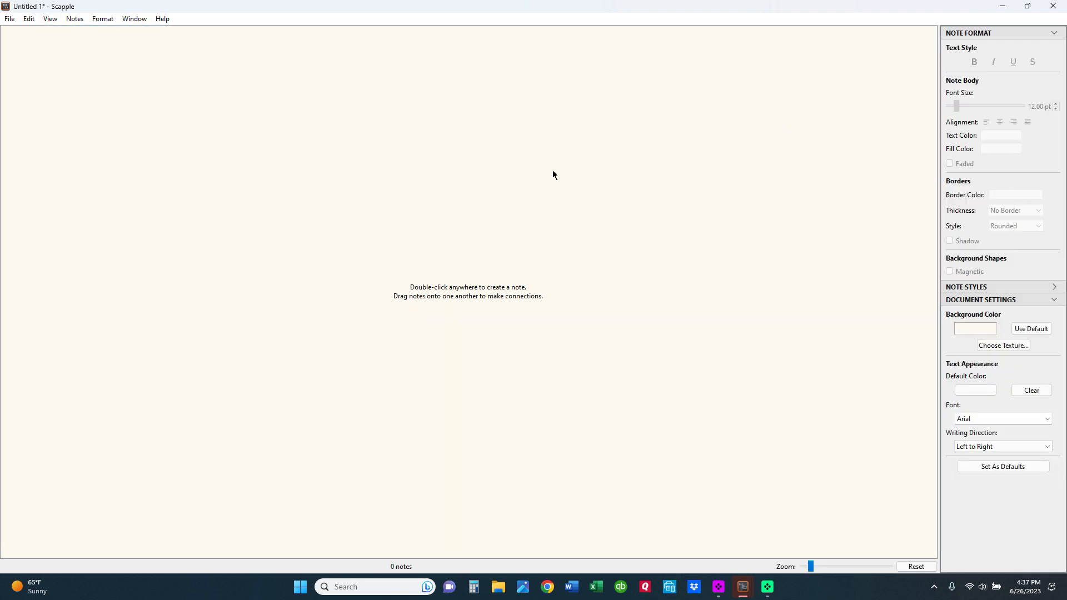
Create a note reading "Tester" in the middle of the canvas and a note reading "Unknown Parent" above it.
double_click(391, 322)
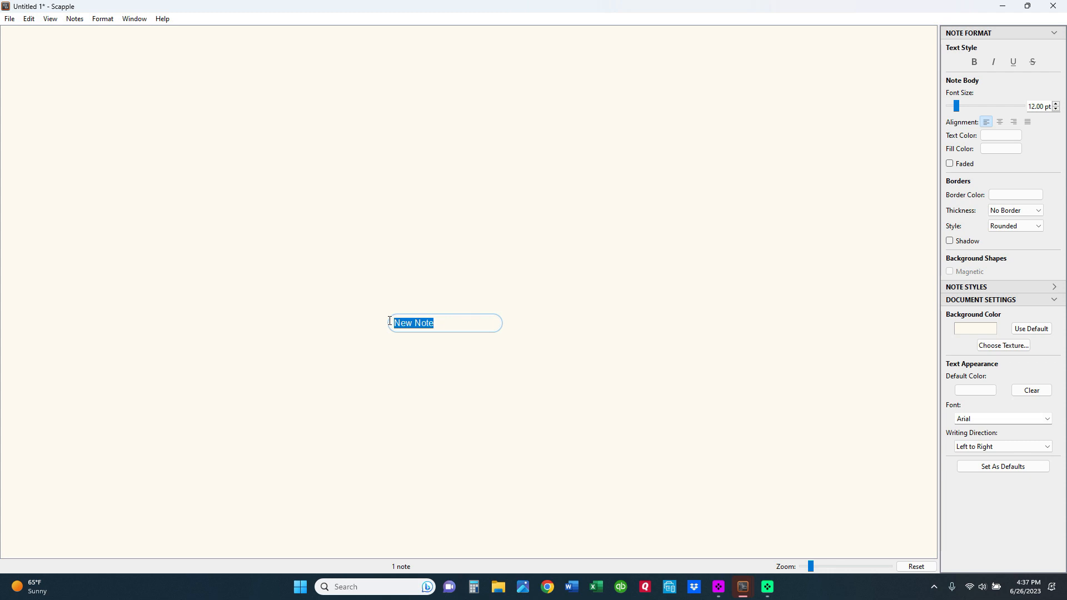
type("Tester")
left_click(434, 295)
double_click(418, 279)
type("Unknown Parent")
left_click(469, 305)
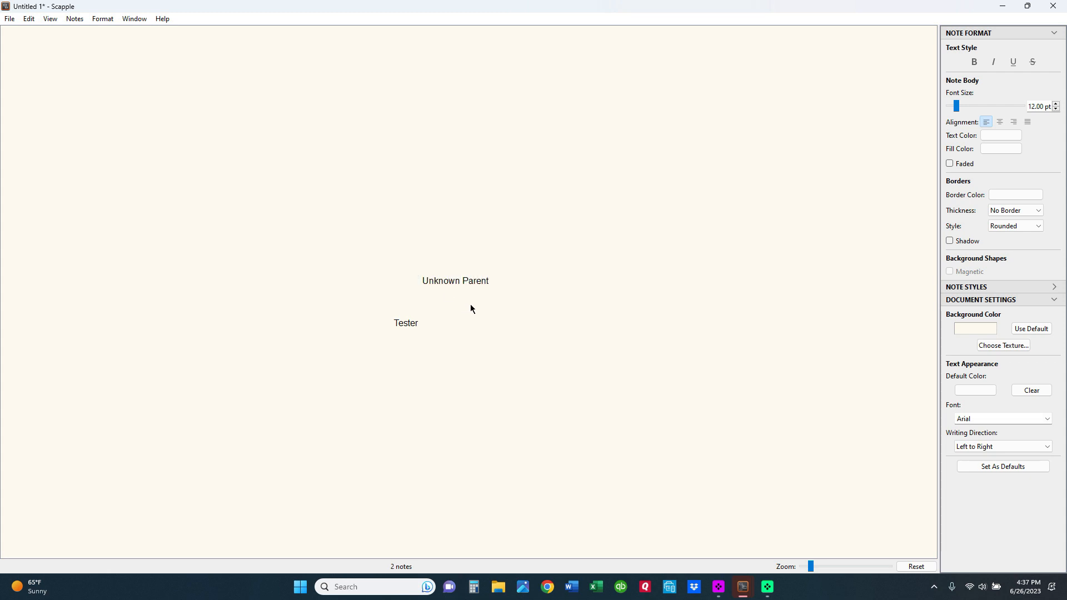
Add a "GP" note above Unknown Parent and a "1GP" note above that.
double_click(444, 229)
type("GP")
left_click(445, 186)
double_click(445, 188)
type("!GP")
left_click(445, 187)
key("Delete")
type("1")
left_click(474, 226)
Move the three ancestor notes above Tester and connect each generation in a chain from Tester up to 1GP.
left_click_drag(452, 285, 403, 288)
left_click_drag(461, 232, 416, 238)
left_click_drag(452, 192, 403, 198)
left_click(436, 395)
left_click_drag(406, 331, 406, 200)
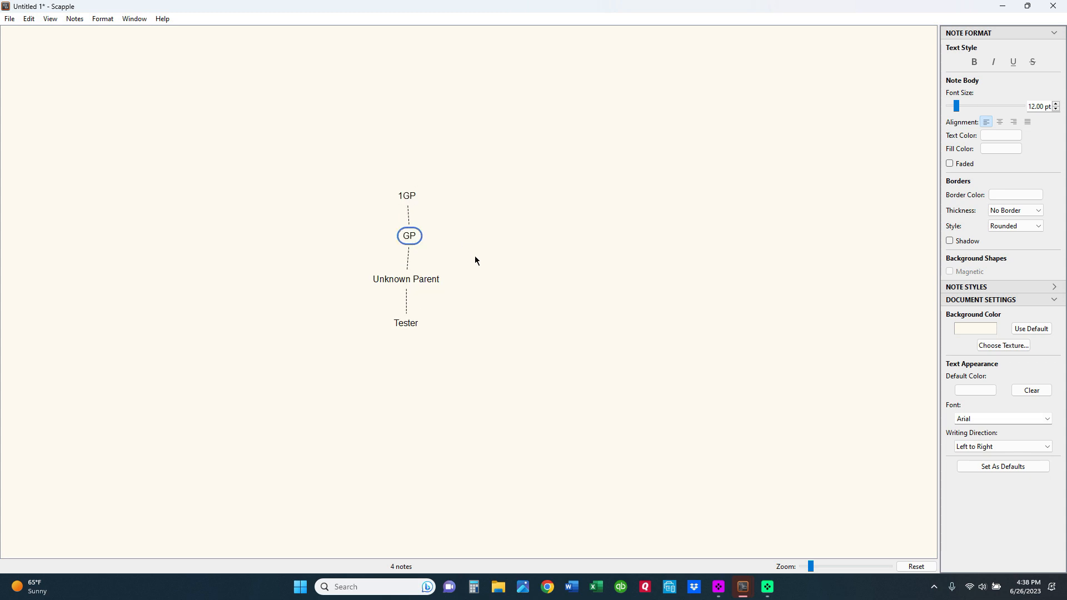
Align the centres of all four notes in one straight vertical line.
left_click_drag(343, 182, 440, 356)
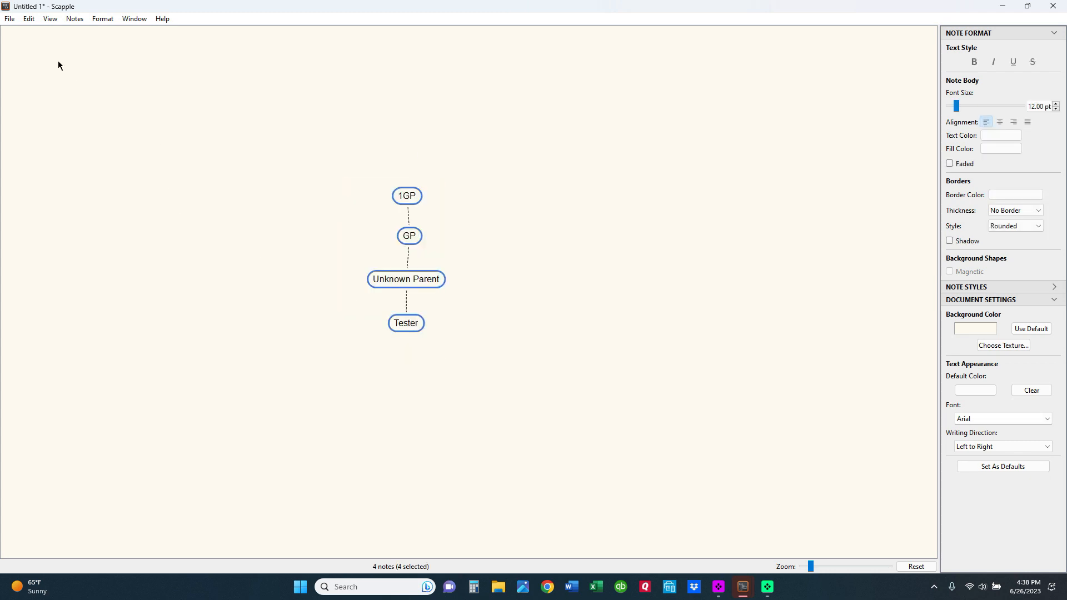
left_click(74, 18)
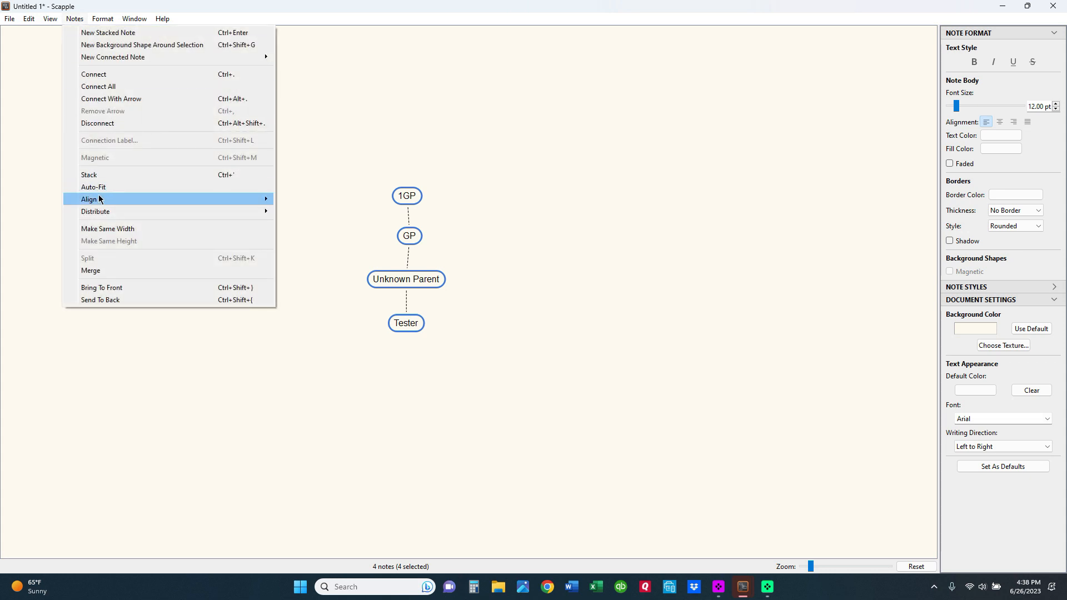
mouse_move(99, 200)
left_click(307, 250)
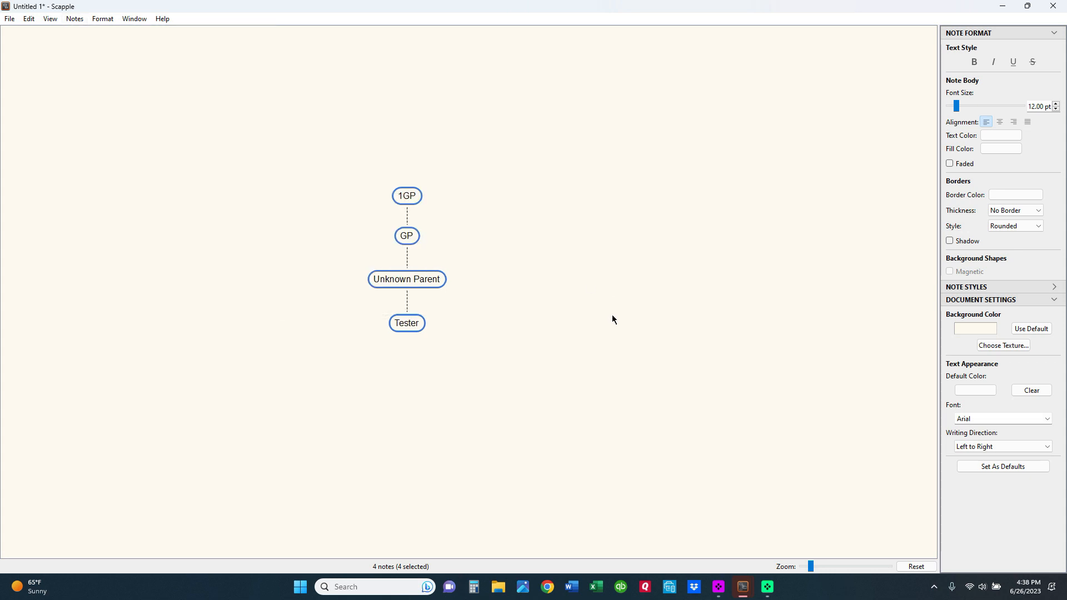
left_click(472, 419)
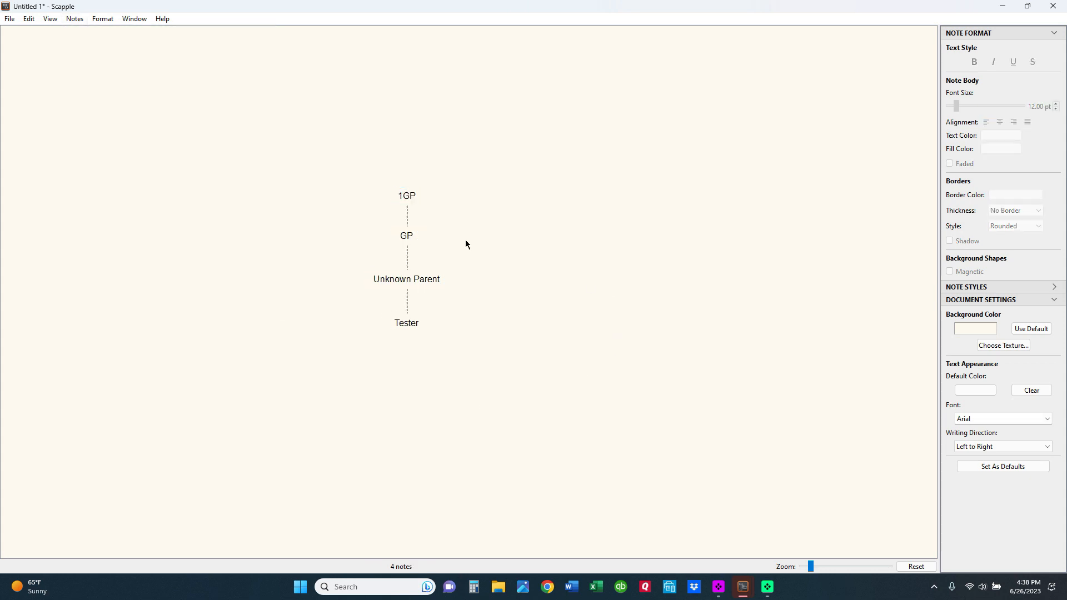
Duplicate the four-note chain and place the copy beside the original, to its right.
left_click_drag(341, 169, 448, 342)
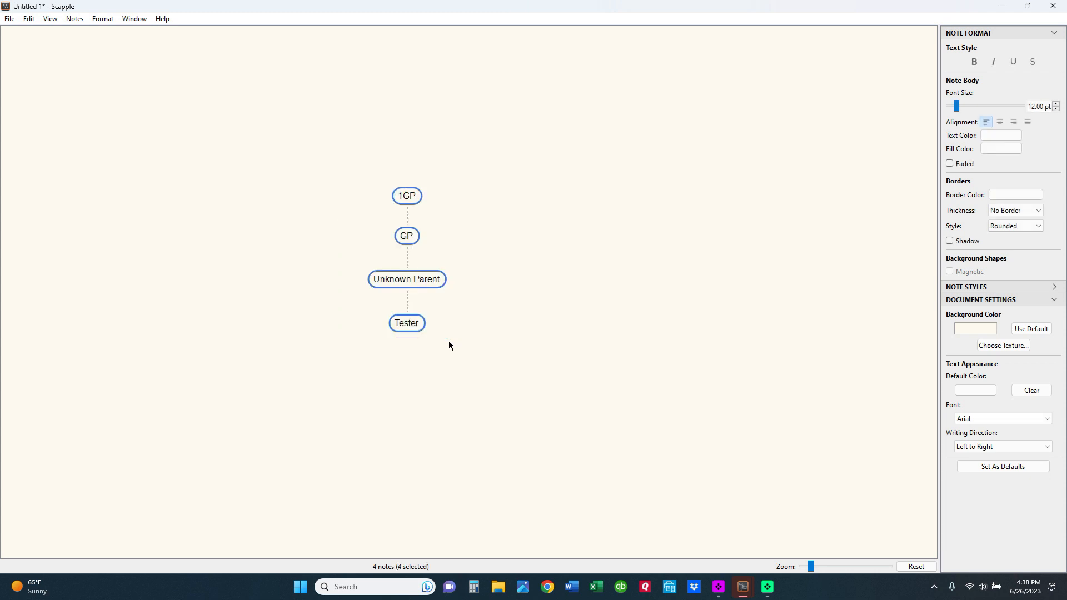
key("ctrl+d")
left_click_drag(468, 267, 518, 243)
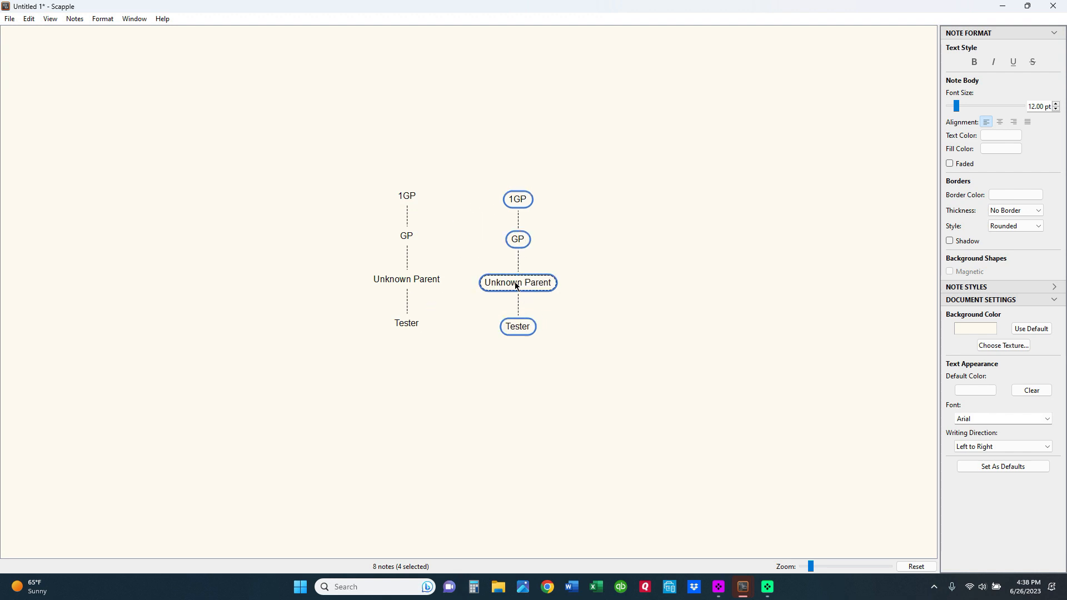
left_click_drag(516, 247, 517, 257)
In the copied chain, rename the Tester note "Match" and shorten Unknown Parent to "Parent".
left_click(525, 370)
double_click(522, 332)
left_click_drag(532, 333, 469, 320)
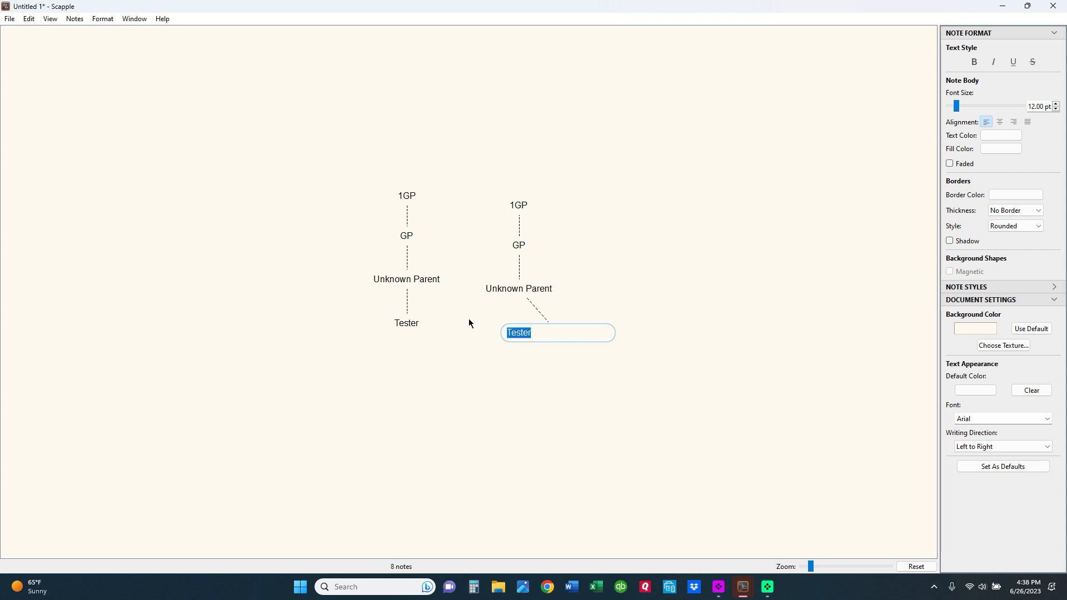
type("Match")
double_click(504, 289)
left_click_drag(523, 289, 478, 285)
key("BackSpace")
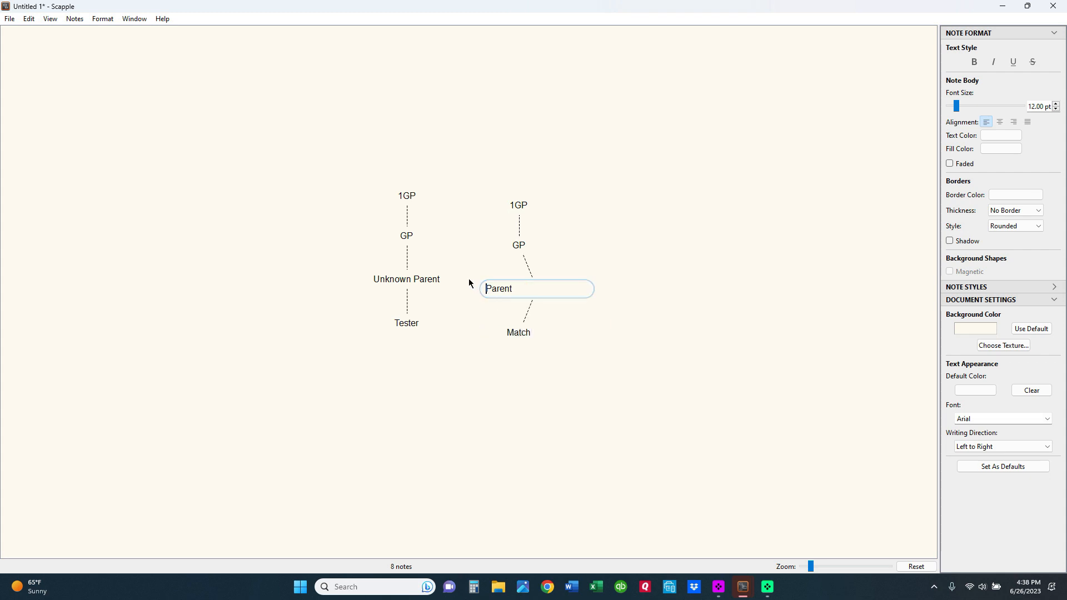
left_click(531, 261)
Align the centres of the Match chain's notes vertically and raise the chain level with the Tester chain.
left_click_drag(505, 174, 560, 341)
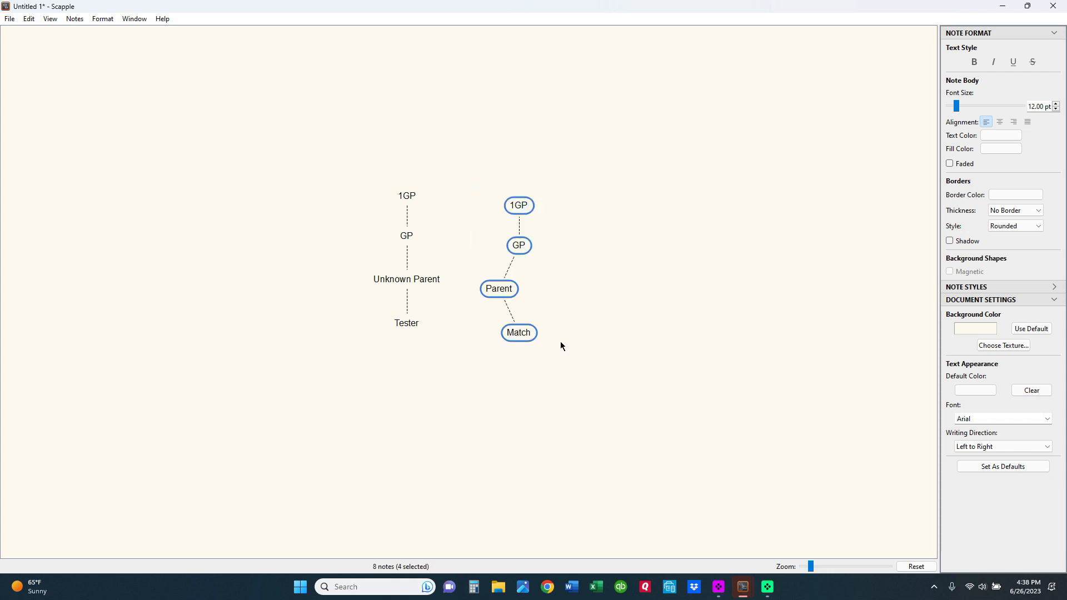
left_click(75, 19)
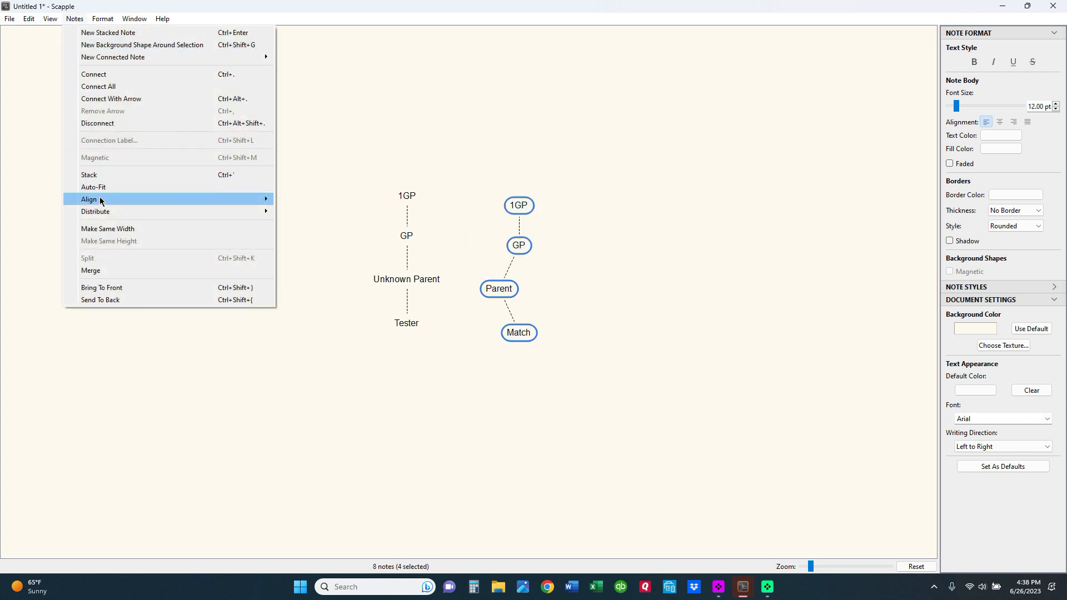
mouse_move(111, 200)
left_click(327, 260)
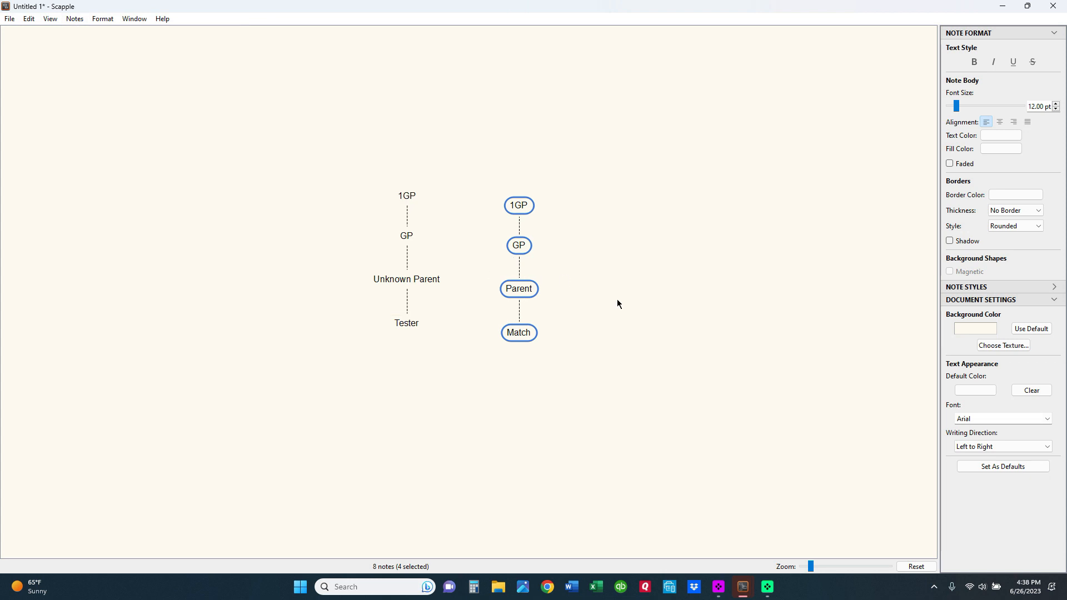
left_click_drag(523, 206, 523, 198)
left_click(622, 304)
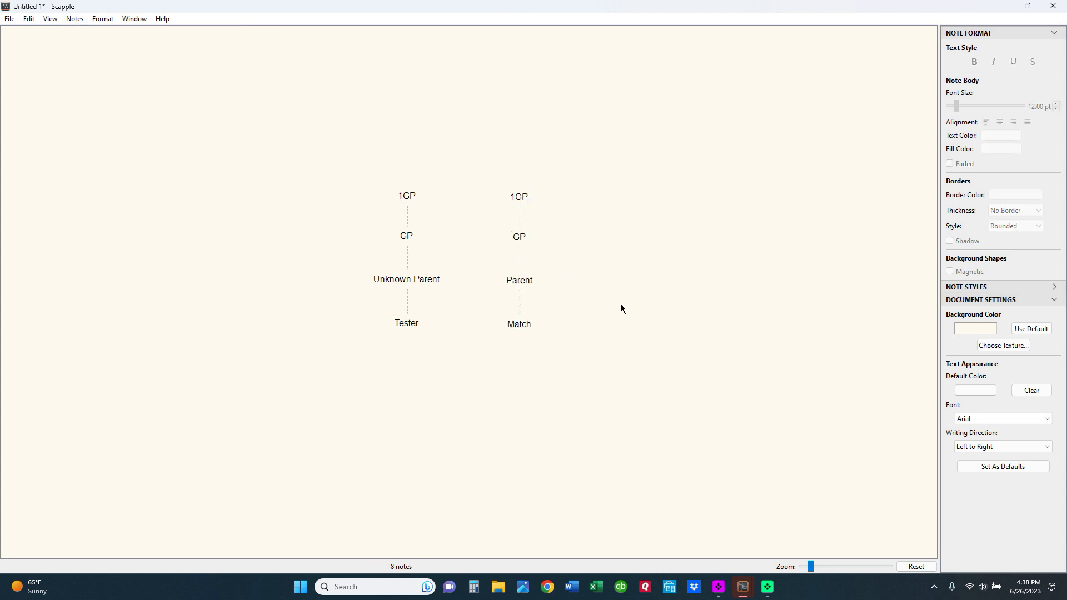
Create a "2GP" note above and between the two chains and connect both 1GP notes to it.
double_click(459, 146)
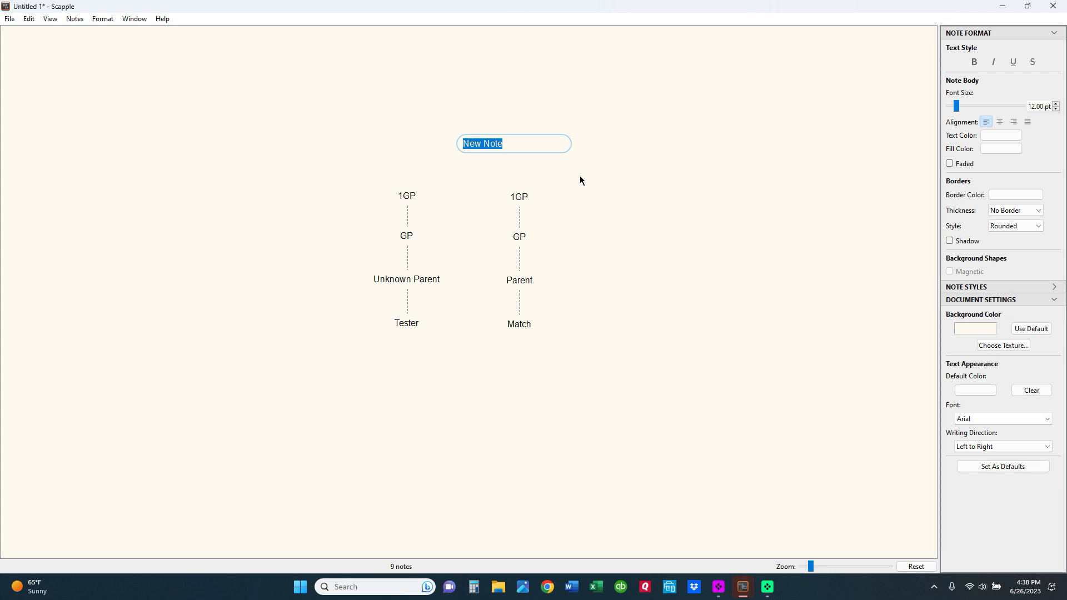
type("2GP")
left_click(580, 178)
left_click_drag(406, 195, 472, 144)
left_click_drag(519, 197, 472, 146)
left_click(682, 282)
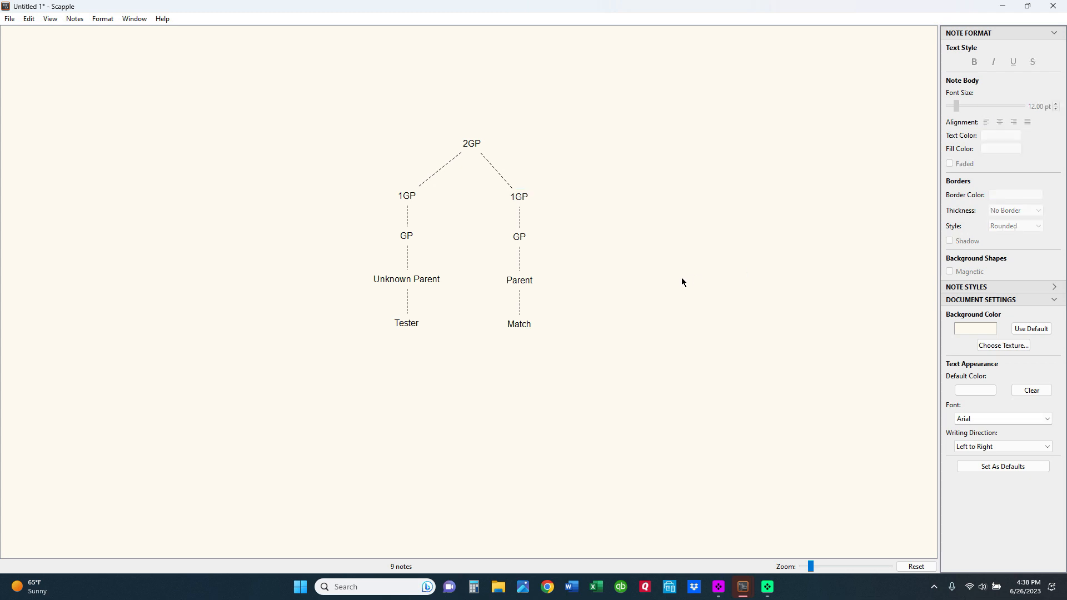
Rename the Match note "Match 1".
double_click(531, 324)
type("1")
left_click(621, 367)
left_click_drag(572, 358, 503, 187)
left_click(581, 403)
Format the Tester note's text as red, bold and 17 pt.
double_click(409, 323)
left_click_drag(427, 322, 393, 323)
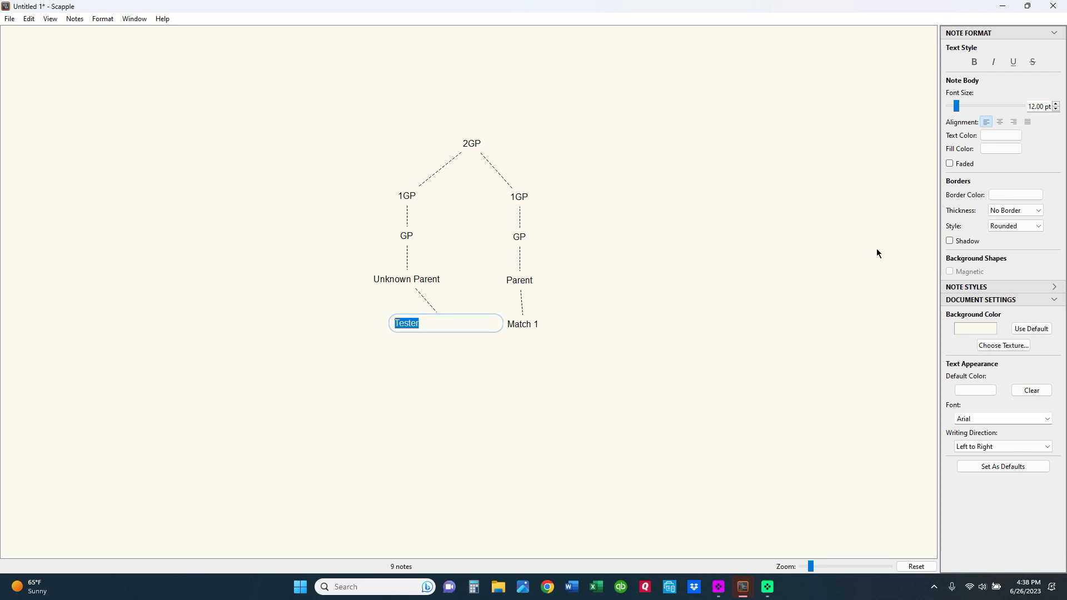
left_click(995, 136)
left_click(988, 153)
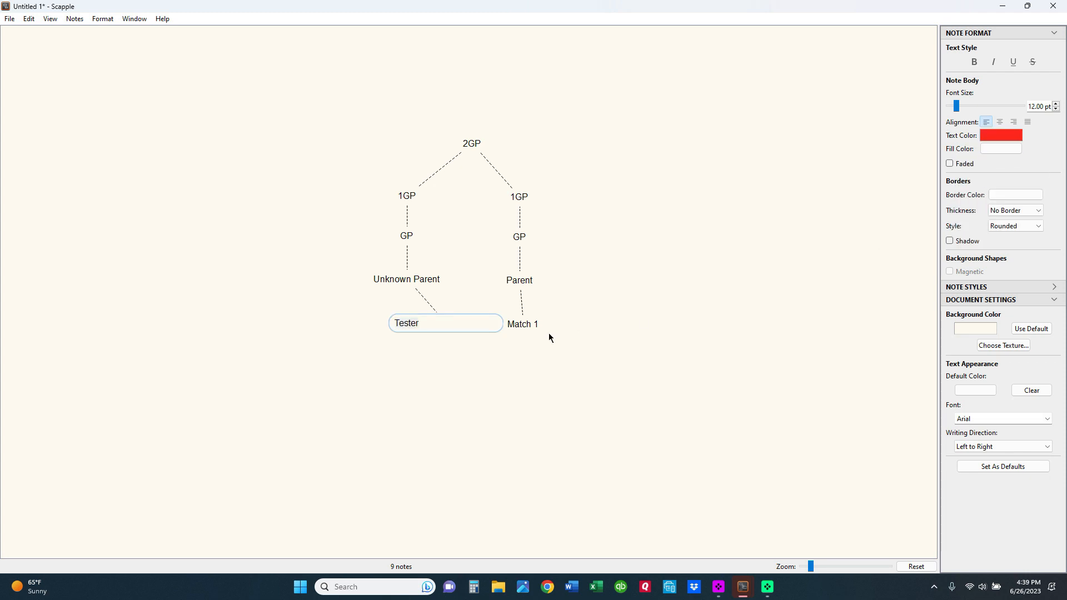
left_click(1057, 104)
left_click(1056, 104)
left_click(1057, 104)
left_click(1056, 104)
left_click(1056, 104)
left_click(976, 63)
left_click(590, 383)
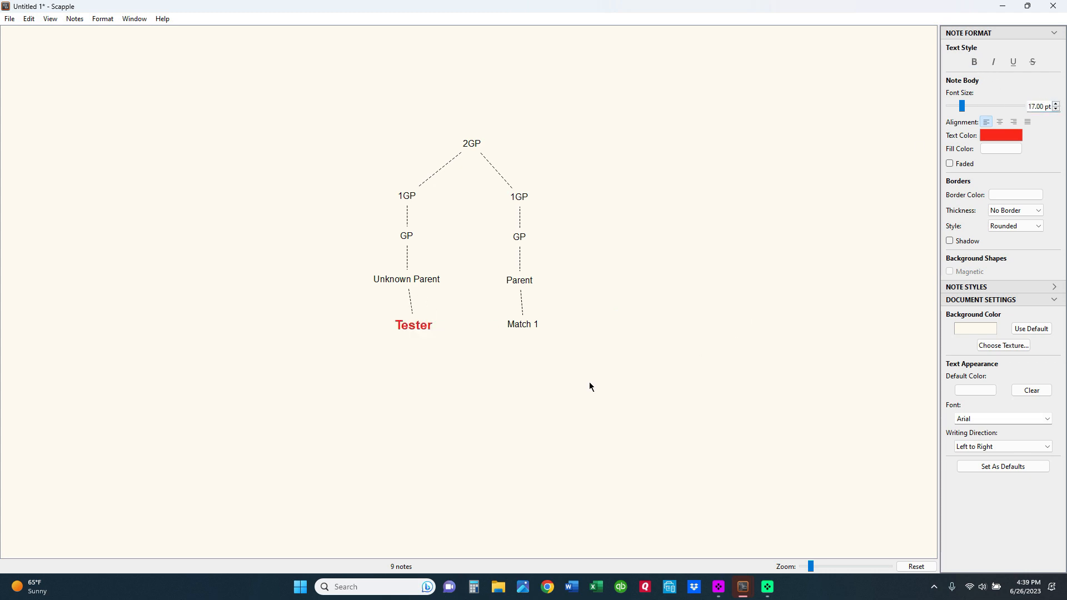
Colour the Match 1 note's text red.
double_click(531, 324)
key("ctrl+a")
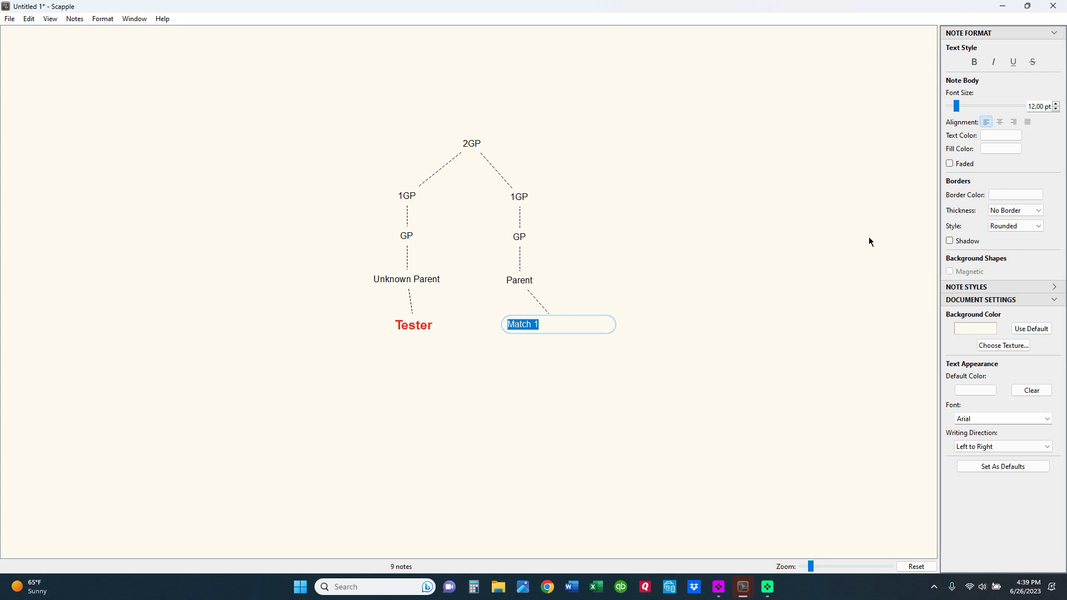
left_click(981, 136)
left_click(982, 153)
left_click(697, 368)
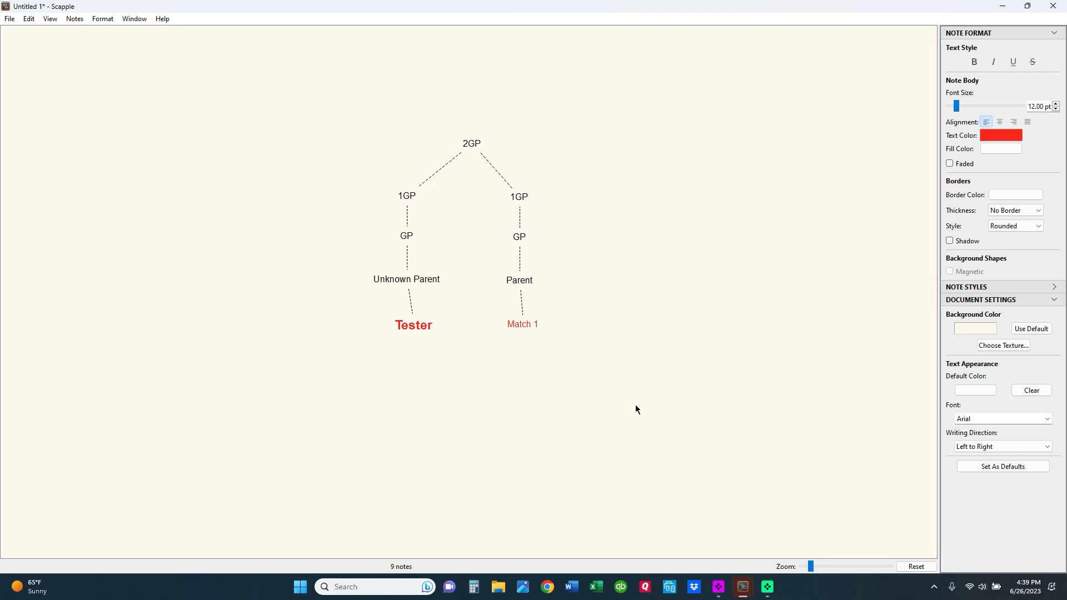
Fill the Unknown Parent and Parent notes with the light pink custom colour.
left_click_drag(333, 250, 545, 299)
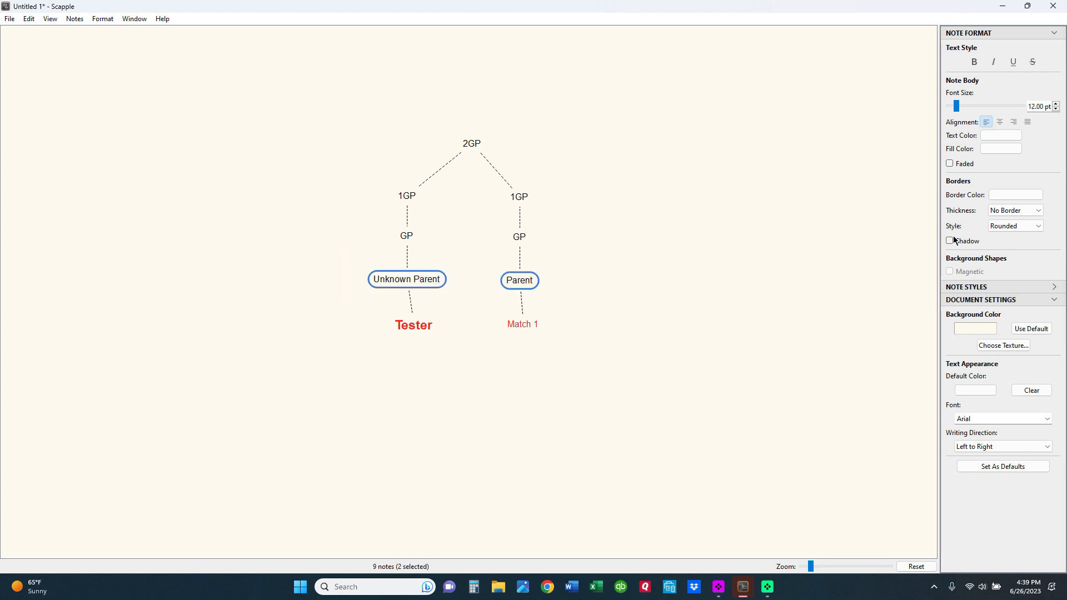
left_click(989, 148)
left_click(1007, 253)
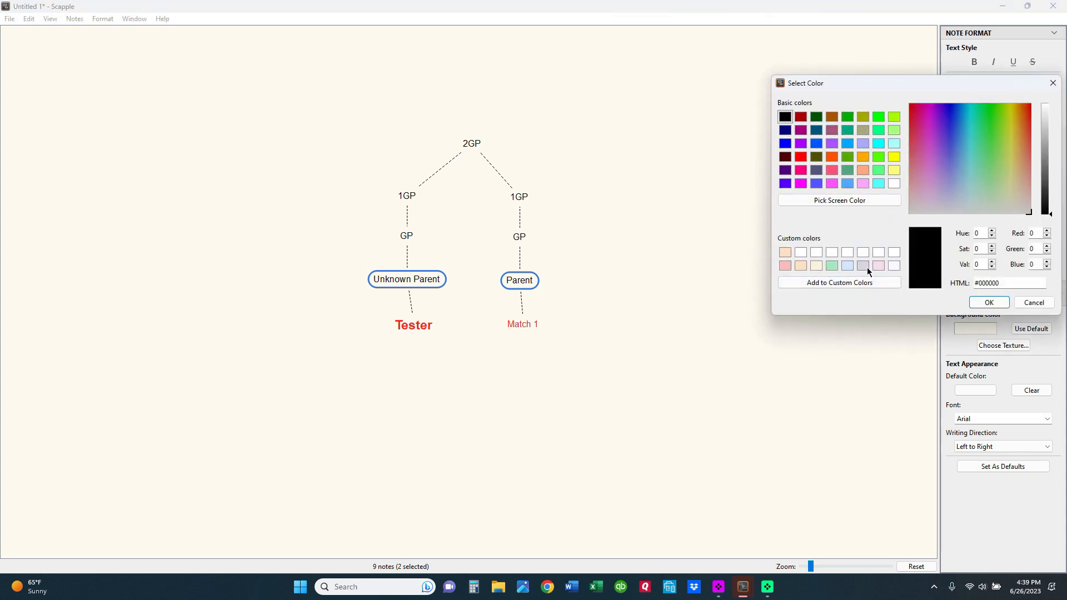
left_click(878, 266)
left_click(989, 302)
Fill both GP notes with the light purple custom colour #ddd3e5.
left_click_drag(563, 245, 393, 228)
left_click(996, 149)
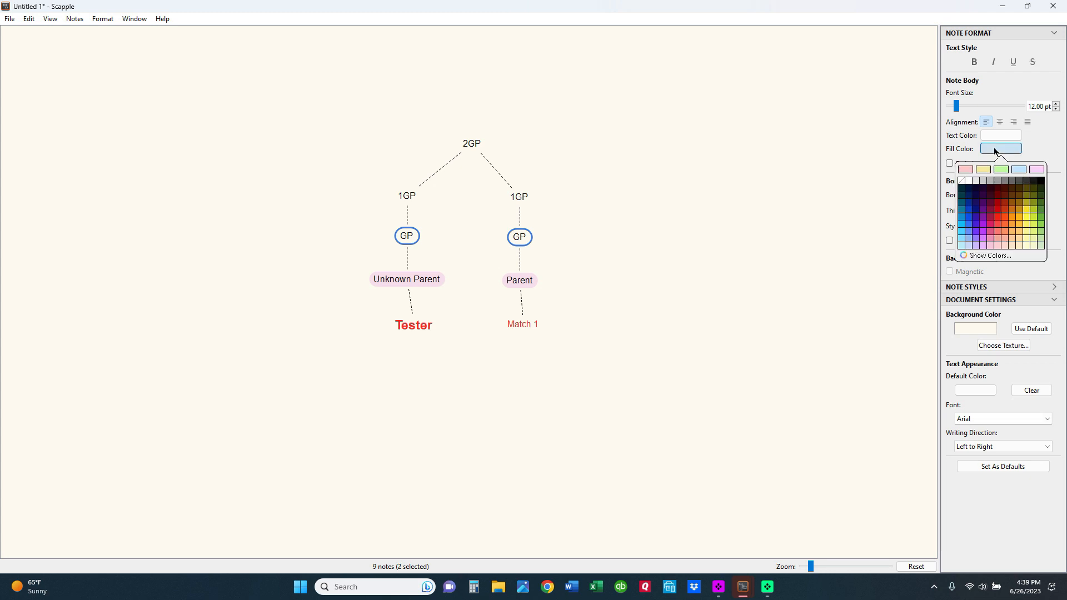
left_click(989, 253)
left_click(863, 266)
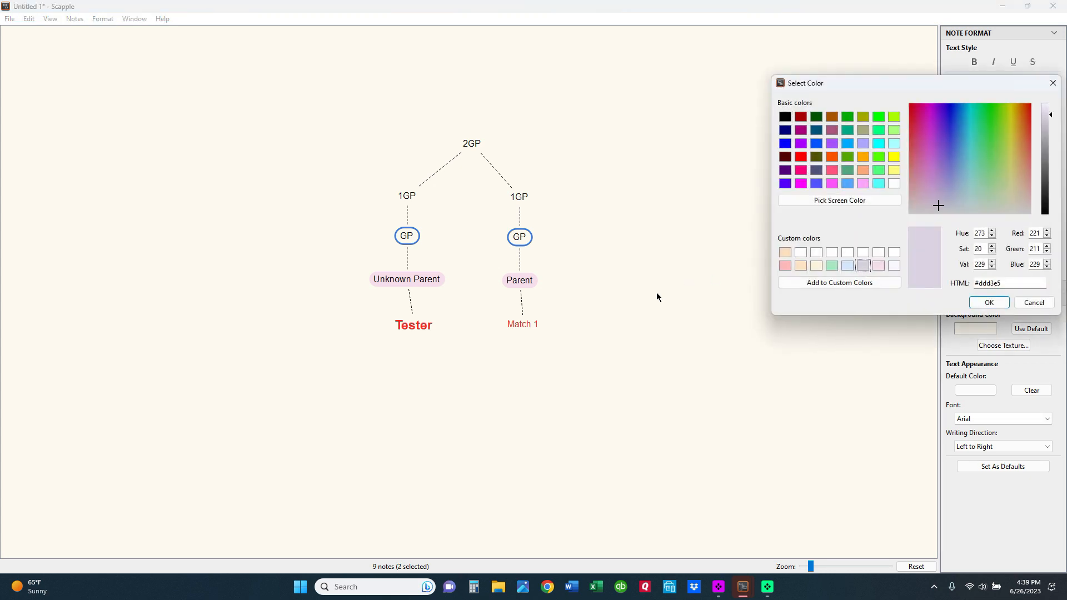
left_click(990, 302)
Fill both 1GP notes with the light blue custom colour #d5e9ff.
left_click_drag(350, 168, 555, 208)
left_click(1001, 148)
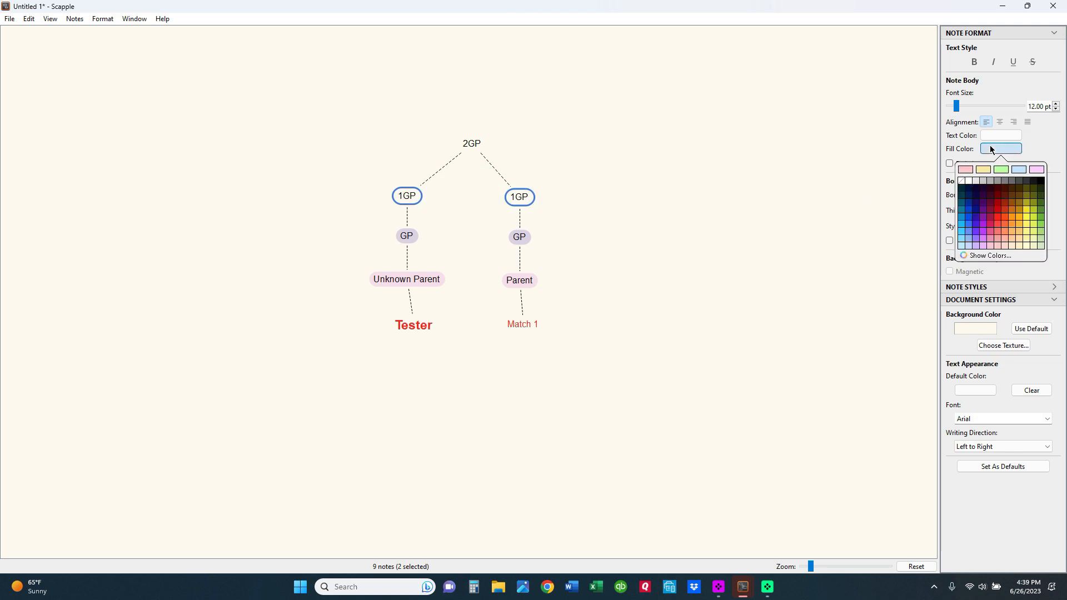
left_click(999, 257)
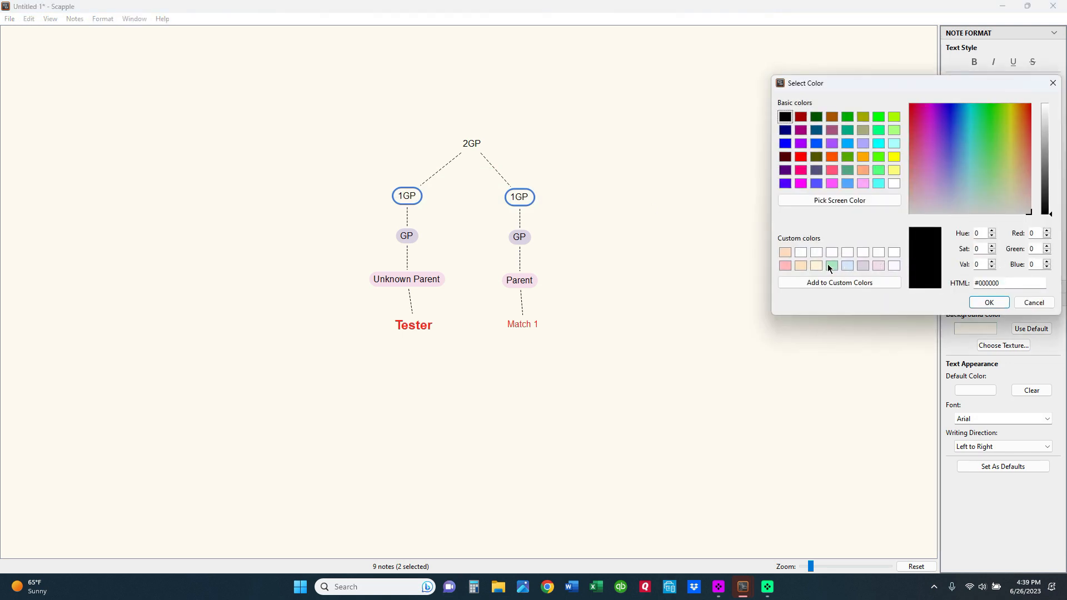
left_click(844, 268)
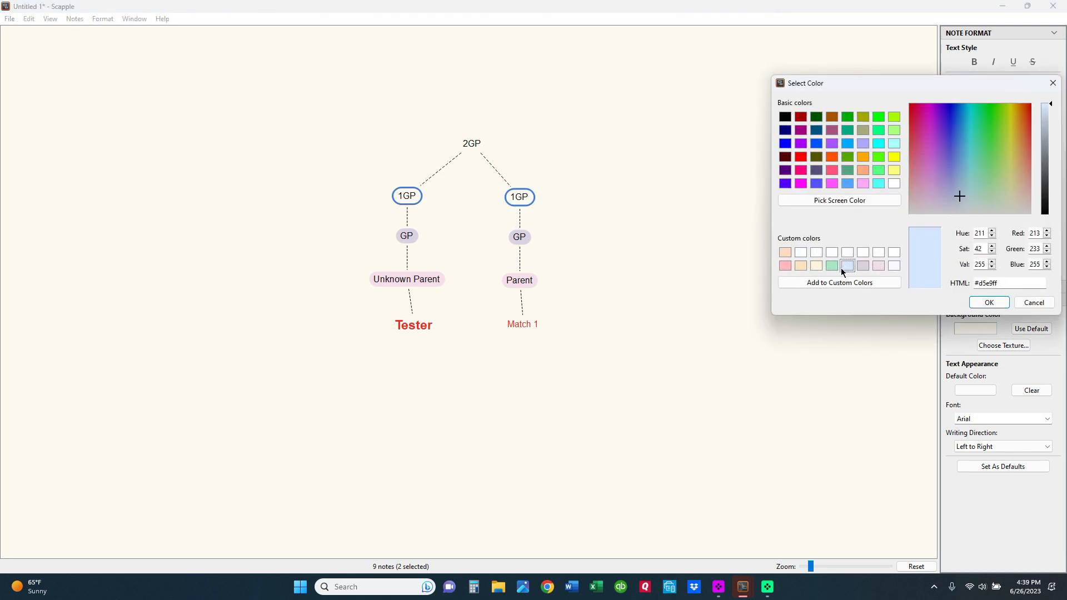
left_click(980, 303)
Fill the 2GP note with the light green custom colour.
left_click_drag(428, 121, 502, 159)
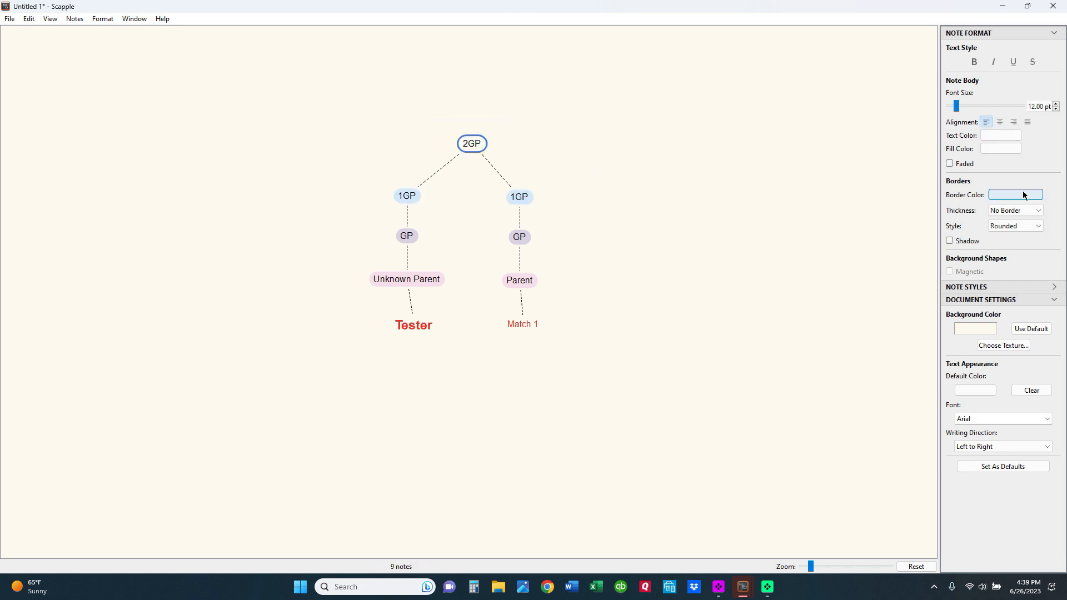
left_click(1001, 148)
left_click(999, 257)
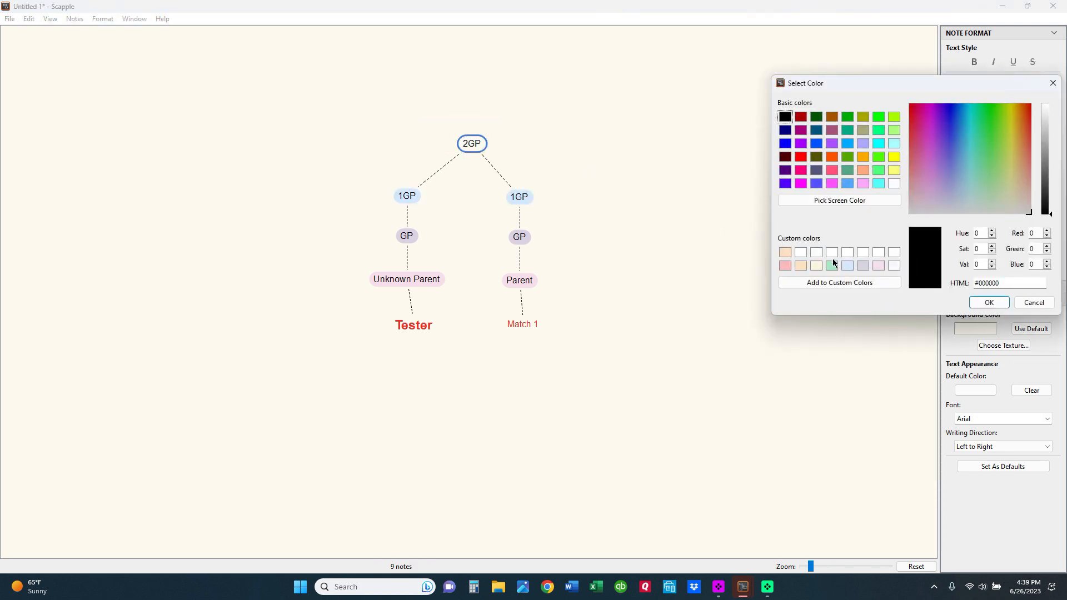
left_click(832, 266)
left_click(989, 304)
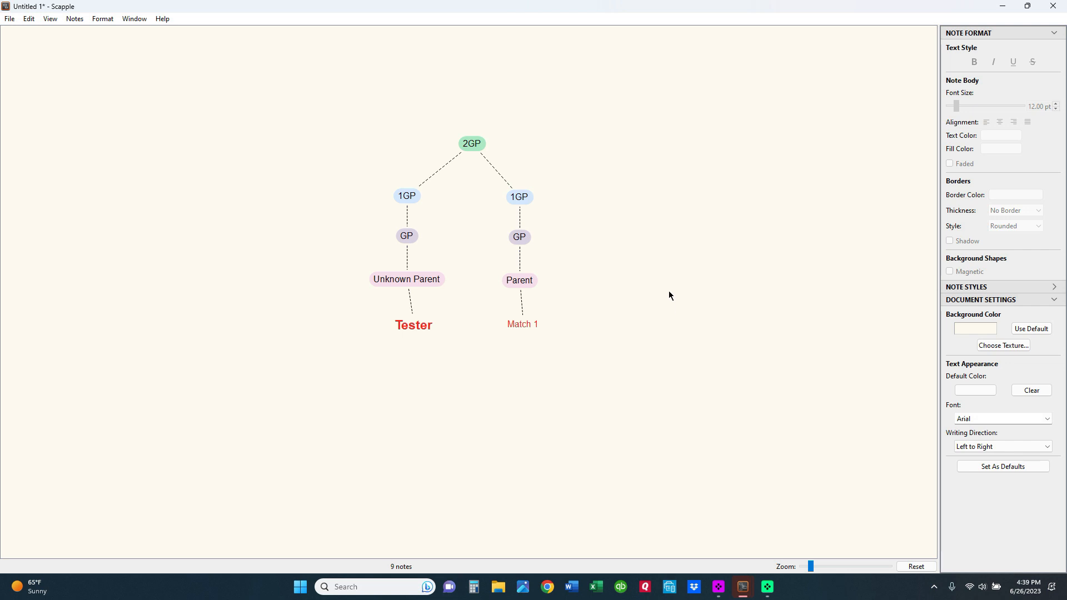
Align the horizontal centers of the 1GP, GP, Unknown Parent and Tester notes in the tester's line.
left_click_drag(355, 165, 453, 344)
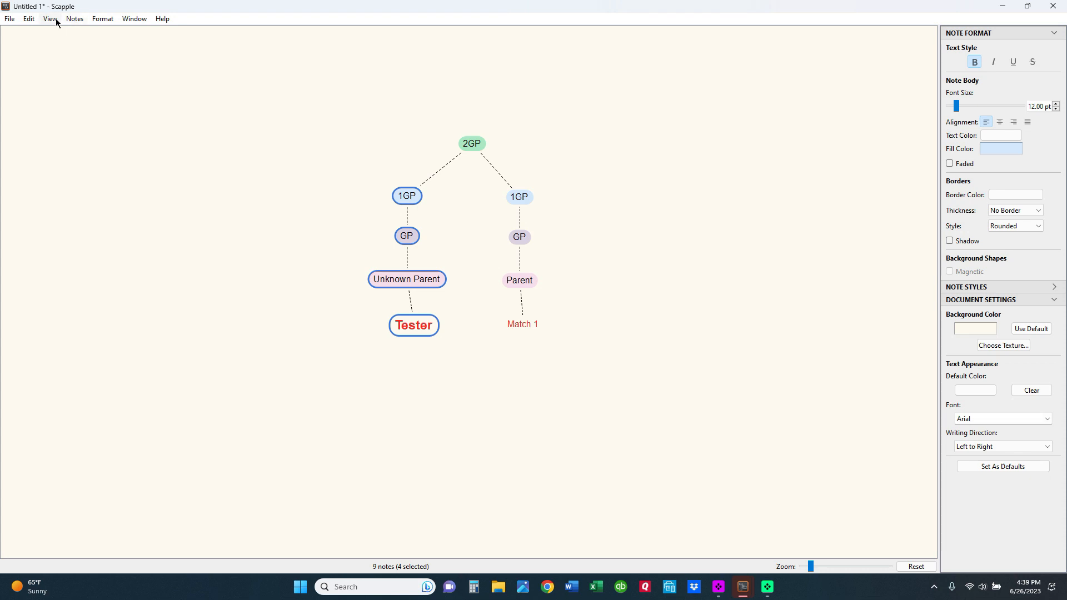
left_click(75, 21)
mouse_move(127, 199)
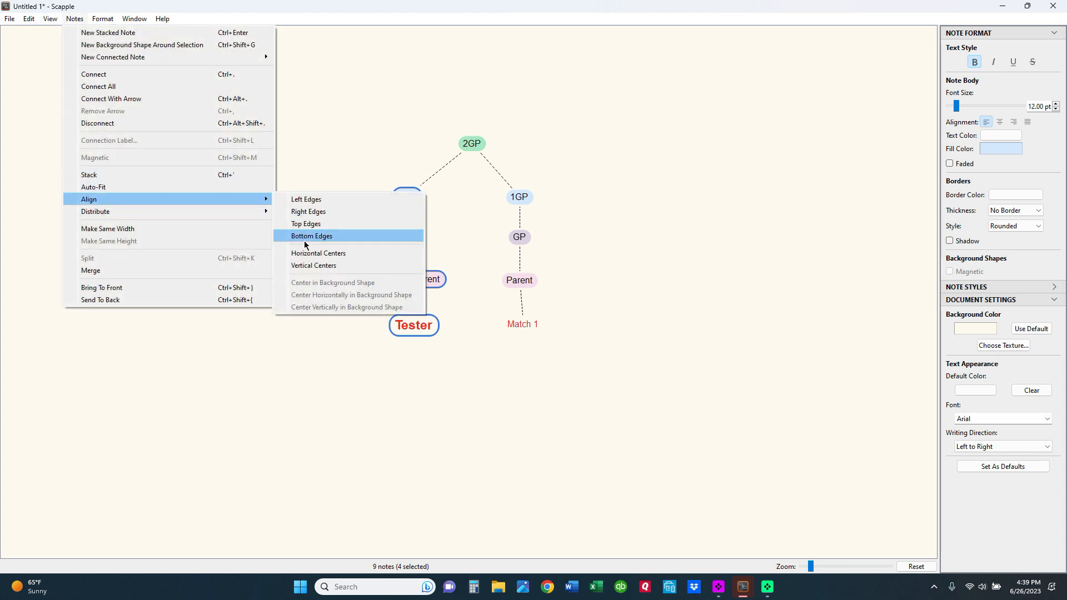
left_click(313, 266)
Align the horizontal centers of the 1GP, GP, Parent and Match 1 notes in the match's line.
left_click_drag(473, 199, 564, 347)
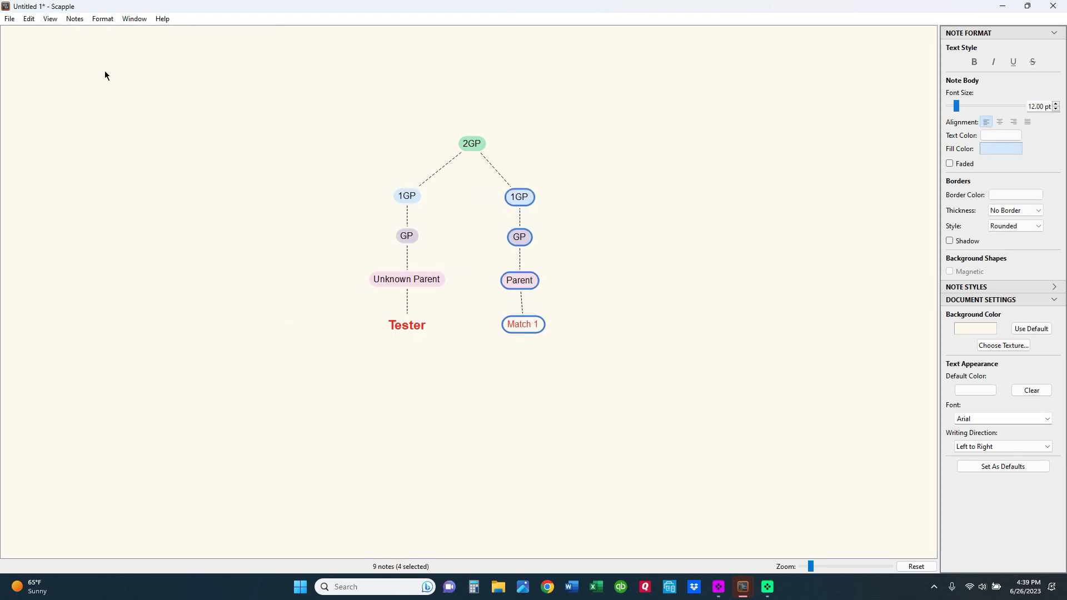
left_click(67, 20)
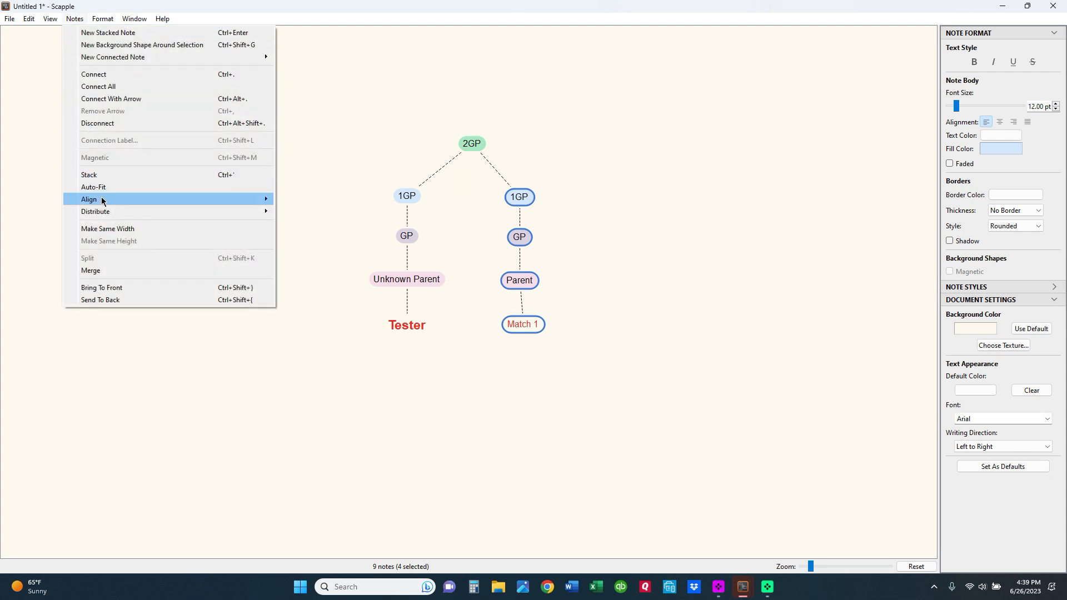
mouse_move(102, 200)
left_click(319, 253)
left_click(614, 230)
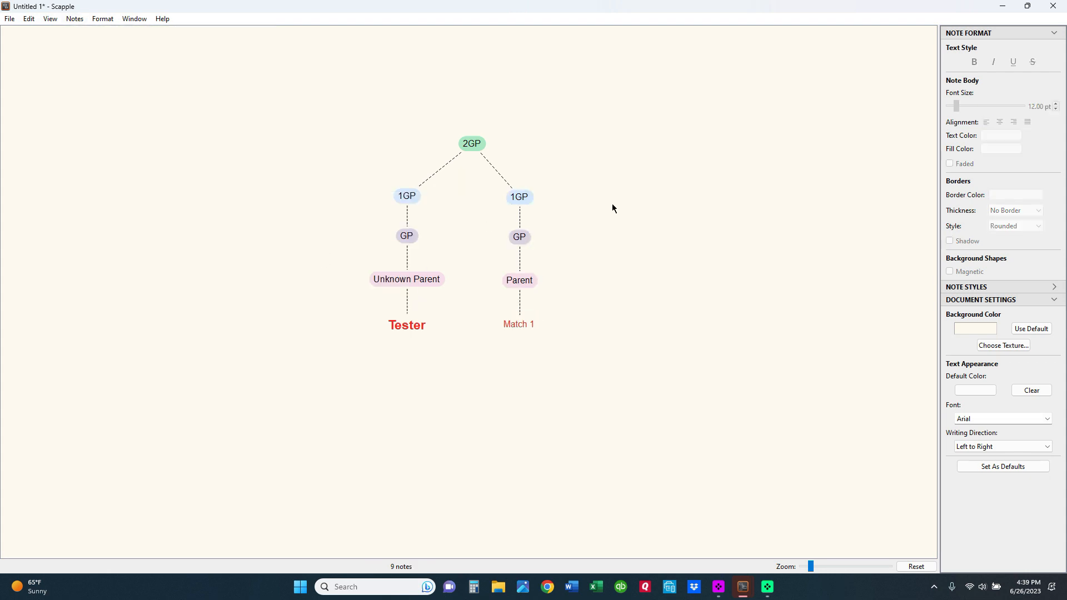
Align the two 1GP notes by their vertical centers.
left_click_drag(385, 199, 555, 220)
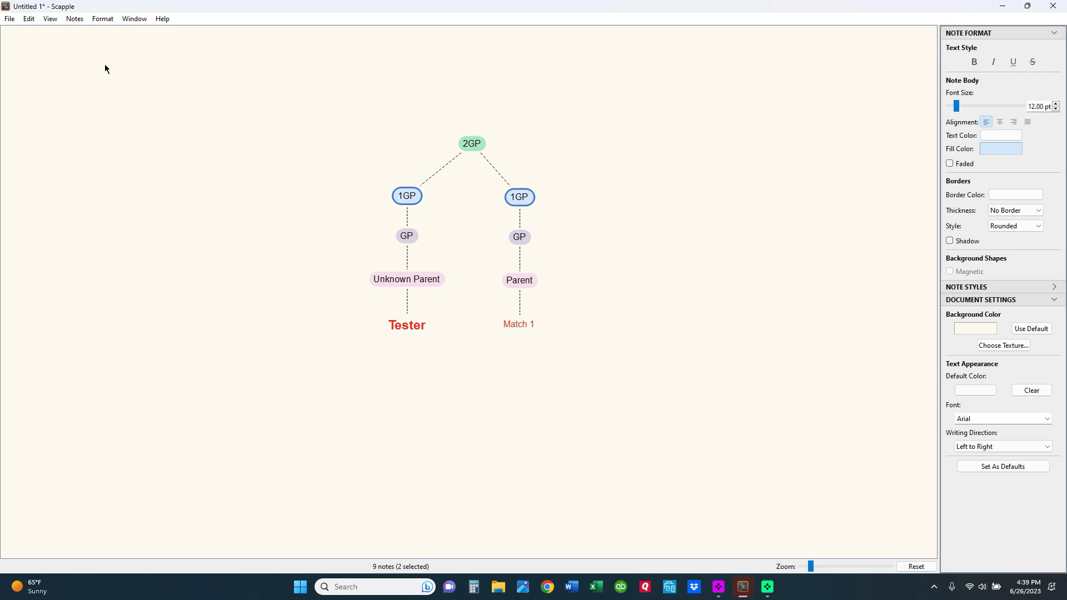
left_click(73, 20)
mouse_move(101, 203)
left_click(312, 265)
Align the two GP notes by their vertical centers.
left_click_drag(379, 206, 489, 266)
left_click(562, 258)
left_click_drag(562, 257, 367, 219)
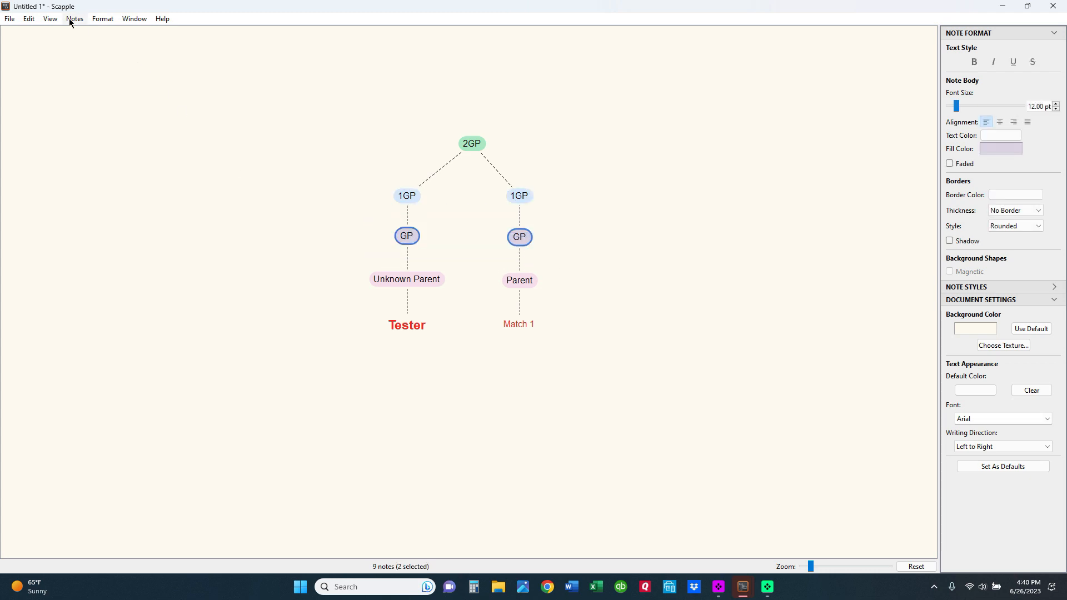
left_click(74, 20)
mouse_move(131, 200)
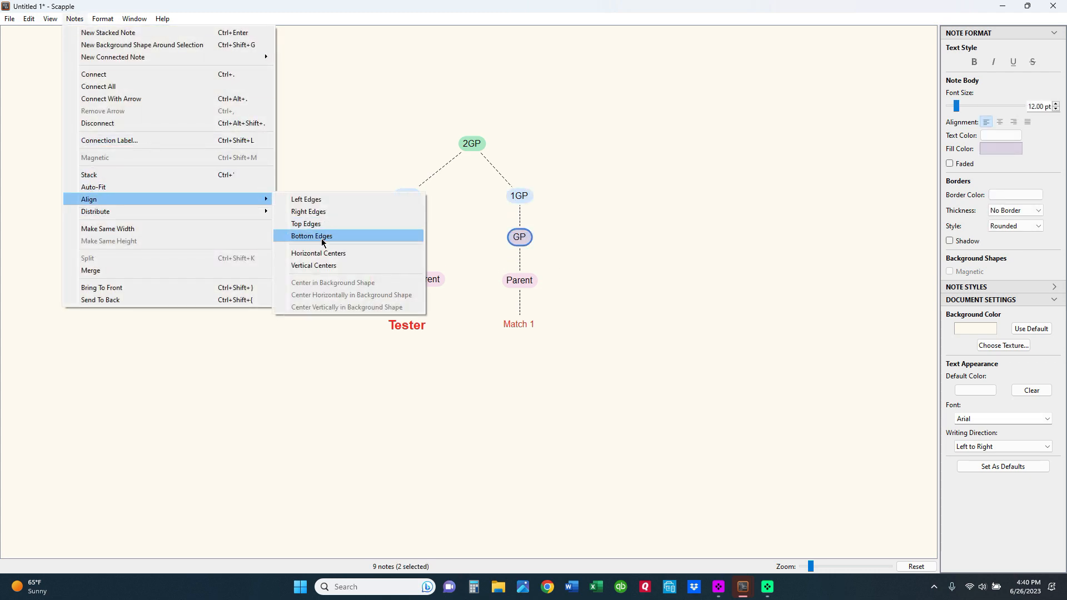
left_click(327, 266)
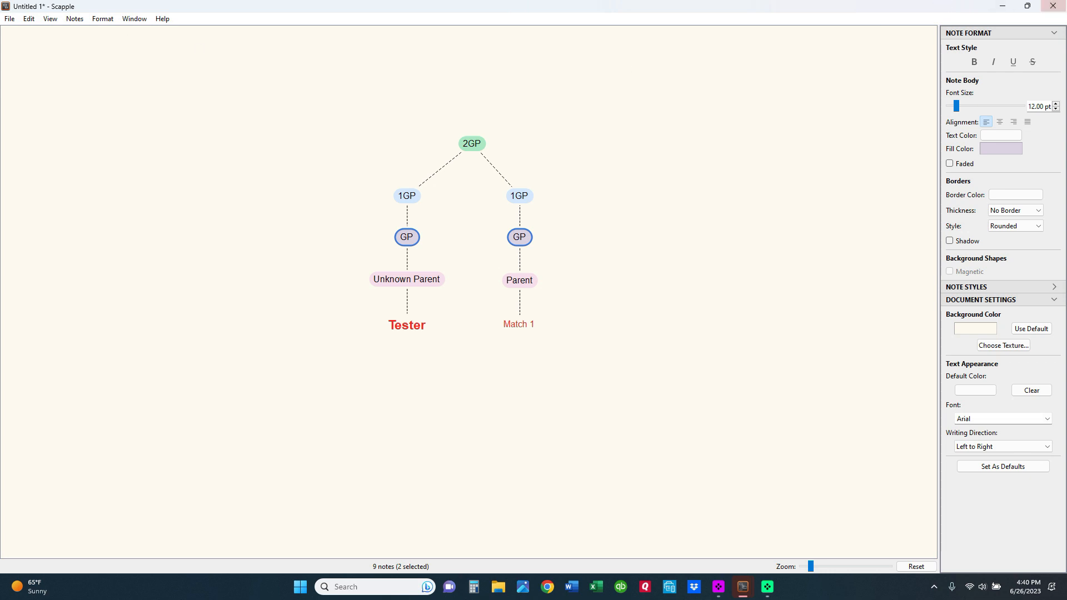
Close the untitled diagram without saving its changes.
left_click(1056, 12)
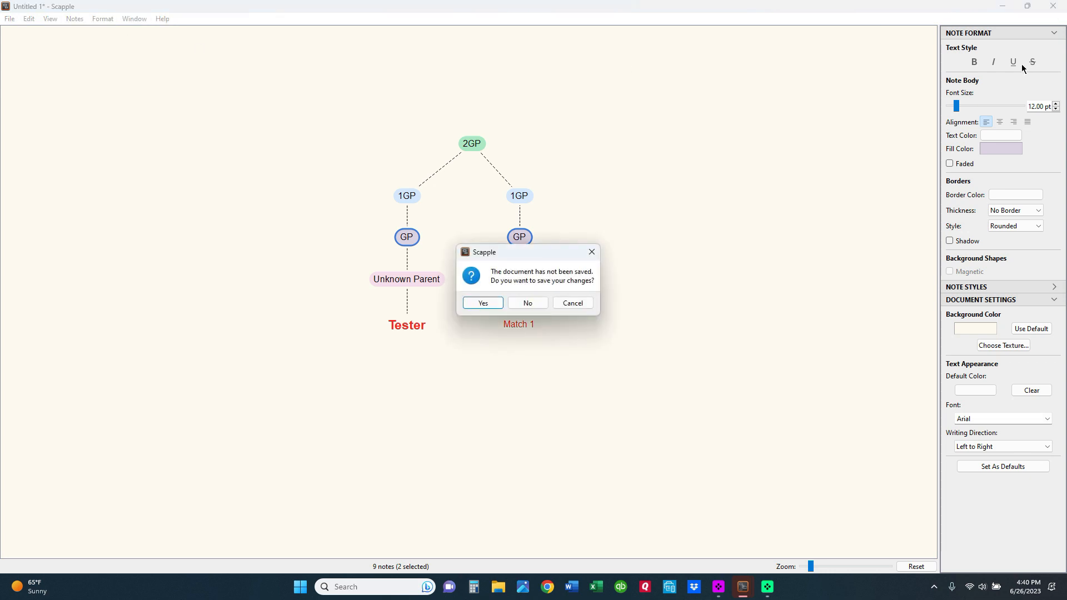
left_click(522, 301)
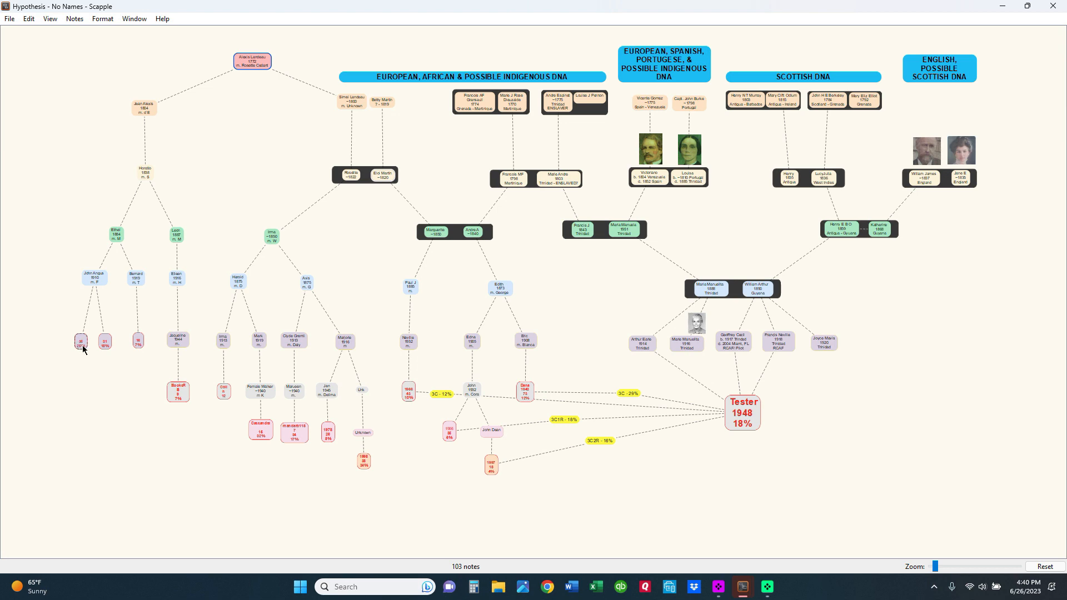
Examine the Hypothesis - No Names diagram, from the earliest ancestors down to the DNA matches and the tester.
scroll(82, 345, "up", 5)
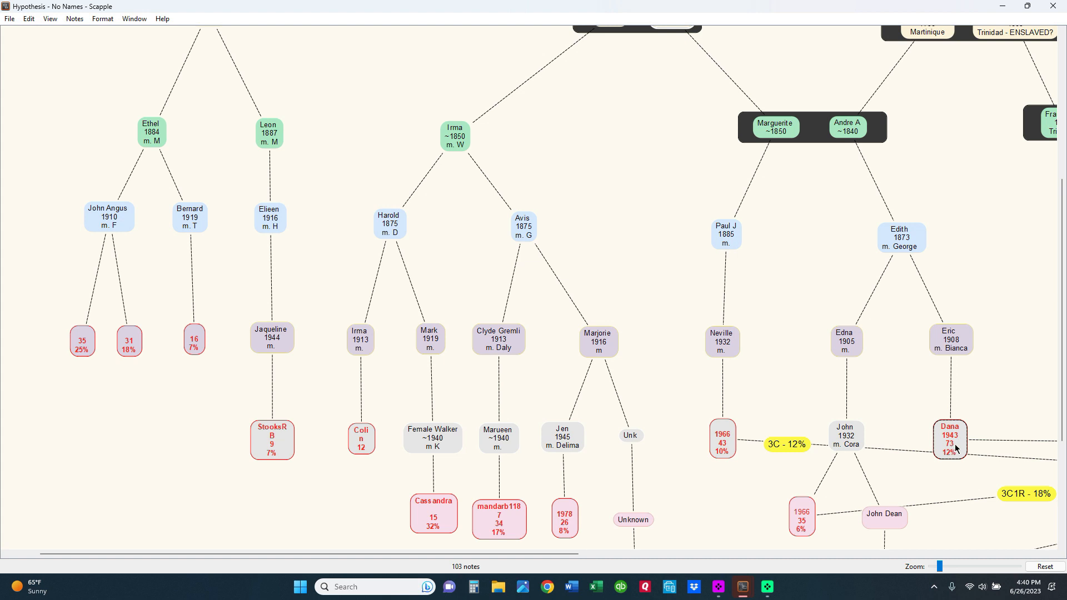
left_click_drag(946, 474, 770, 307)
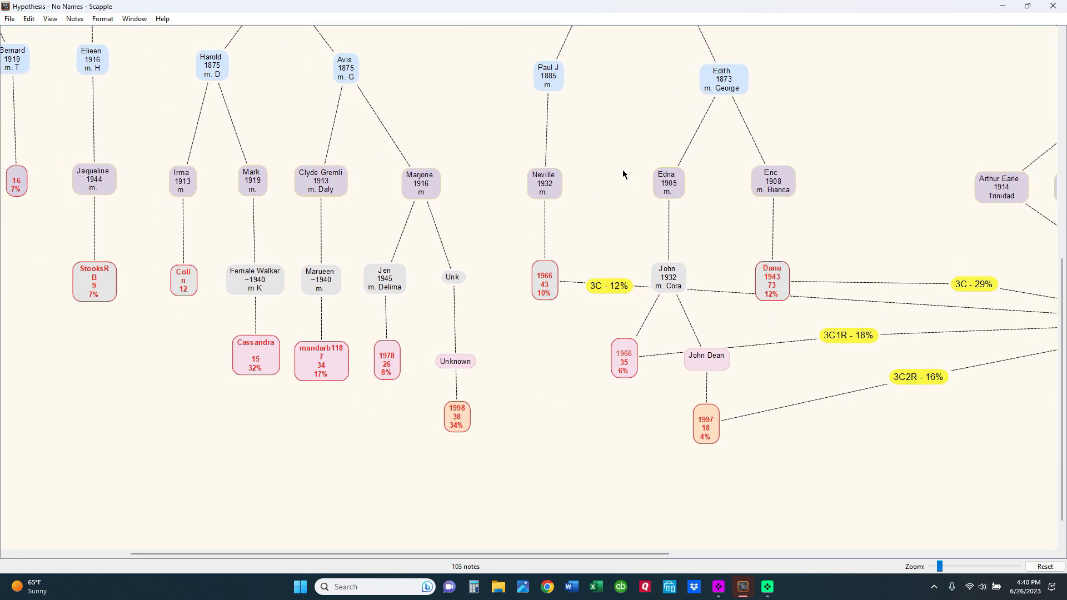
scroll(624, 362, "up", 5)
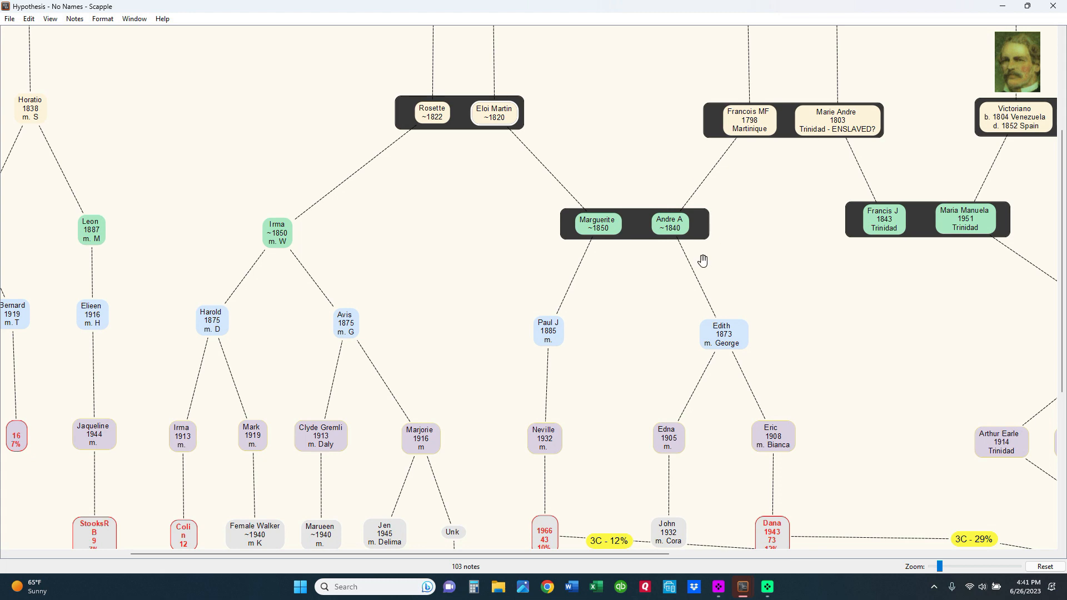
left_click_drag(609, 364, 750, 252)
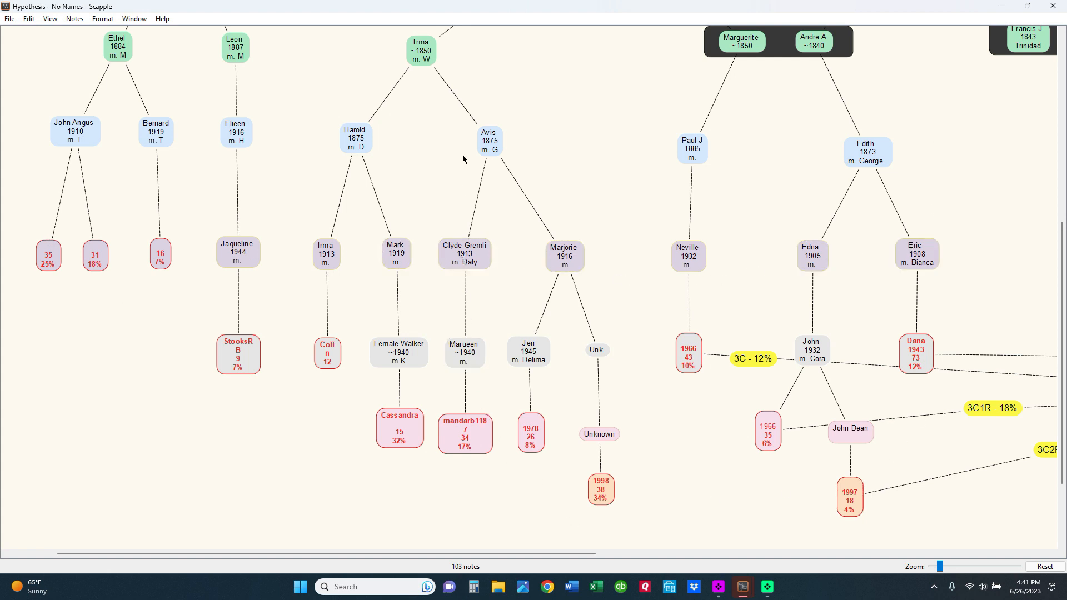
left_click_drag(614, 174, 604, 420)
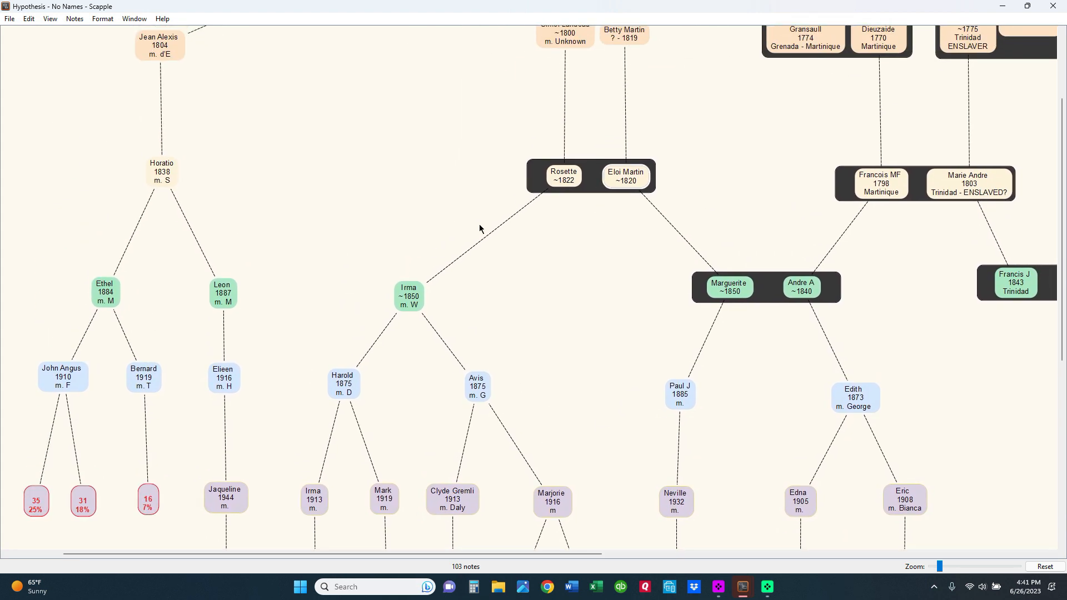
scroll(465, 204, "up", 5)
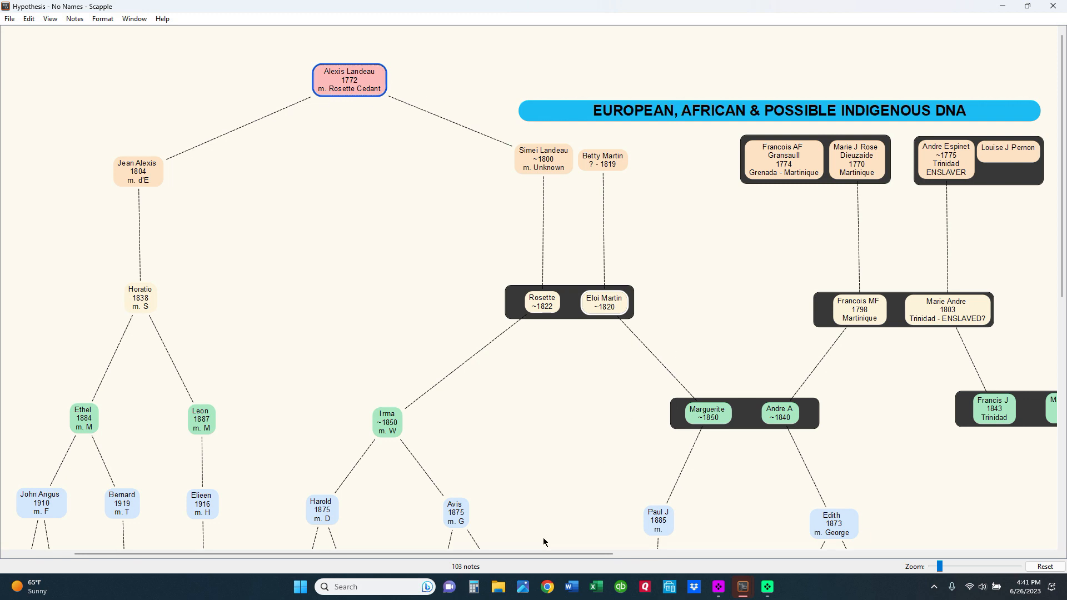
scroll(546, 527, "down", 2)
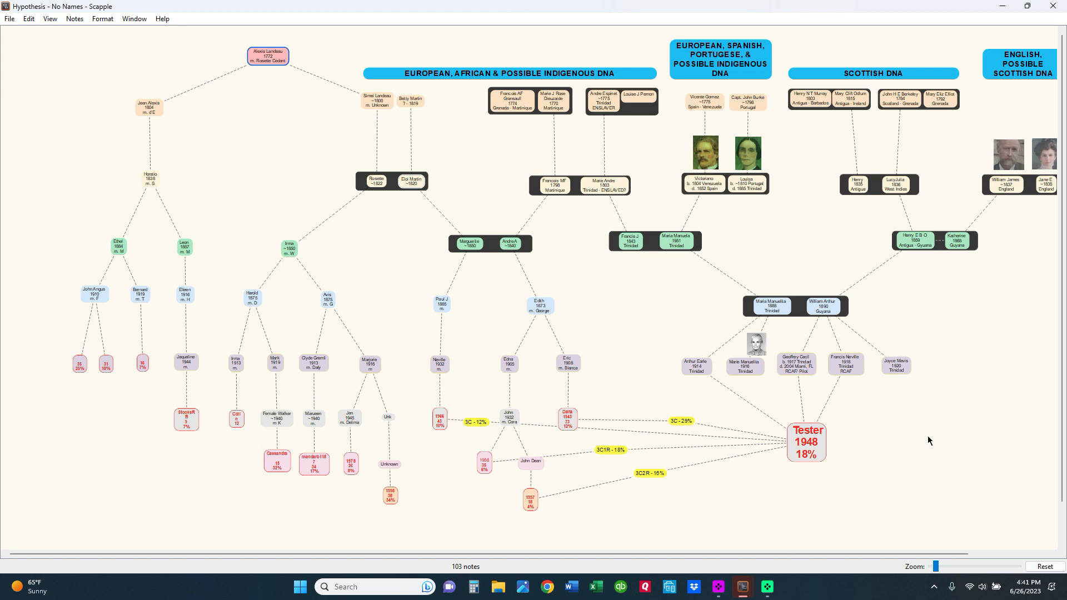
scroll(626, 553, "right", 2)
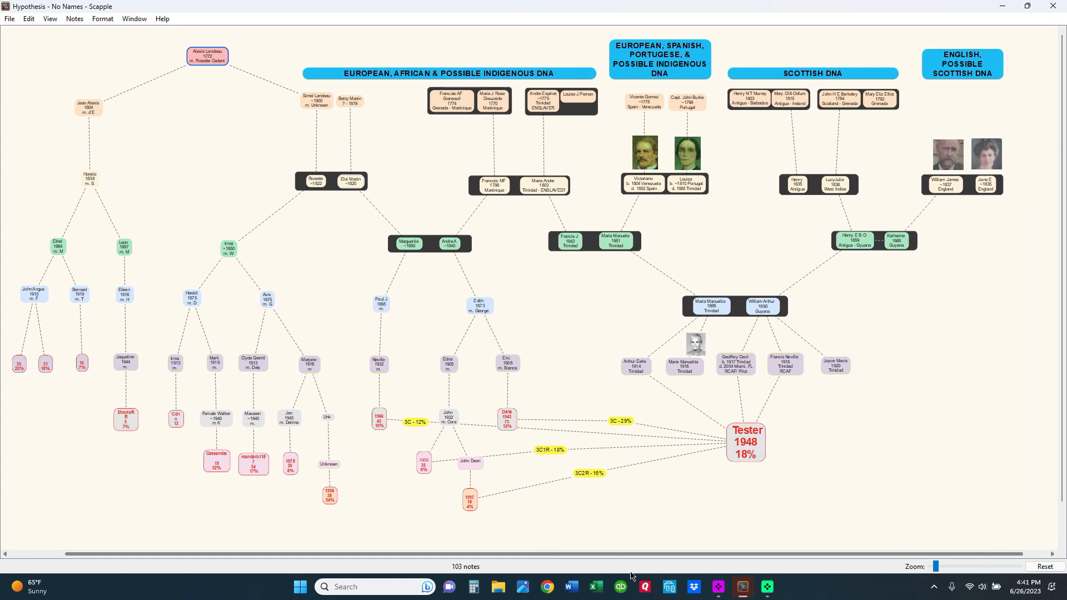
left_click_drag(631, 577, 643, 577)
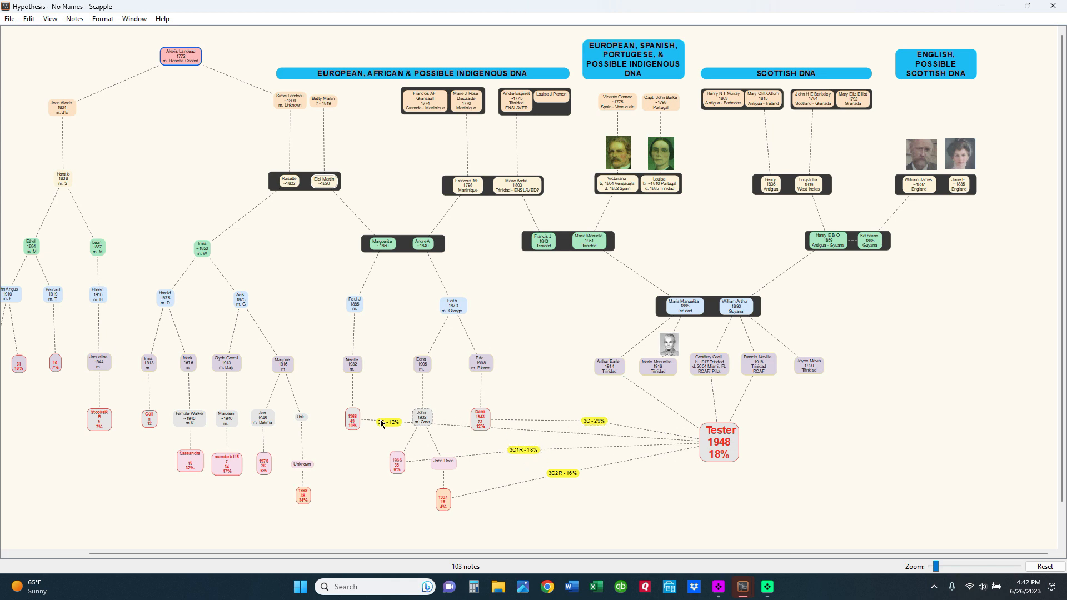
Delete the "3C2R - 16%" label and connect the Tester note directly to the 1997 match note.
left_click(563, 476)
key("Delete")
left_click_drag(713, 452, 443, 499)
Add a note reading "3C2R" on the line between the Tester and the 1997 match.
double_click(591, 472)
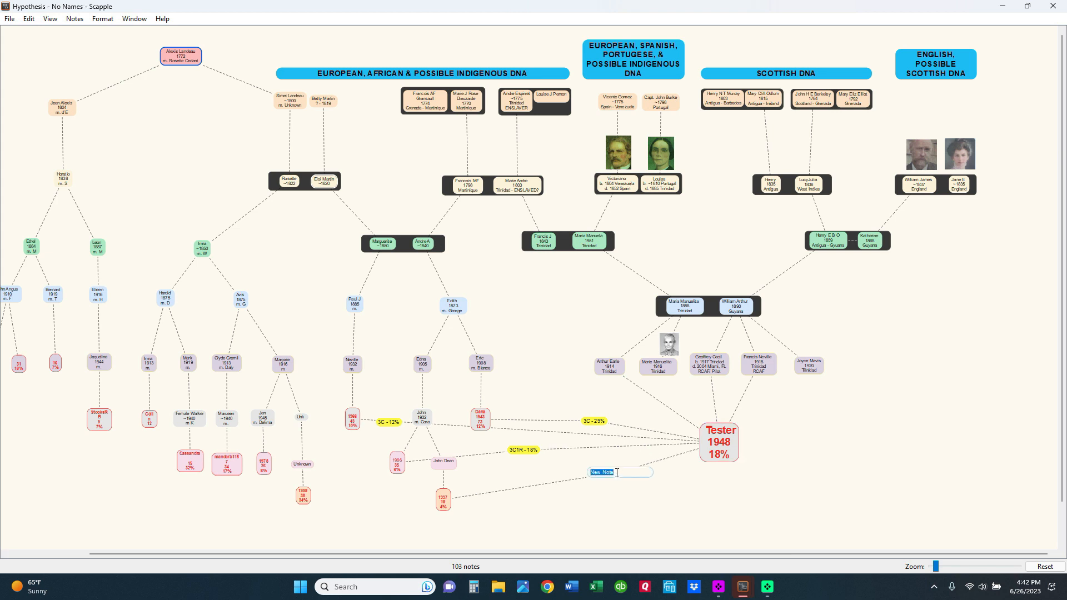
type("3C2R")
left_click(626, 488)
Show the note formatting options, fill the 3C2R note with yellow, and save the document.
left_click(600, 472)
left_click(74, 21)
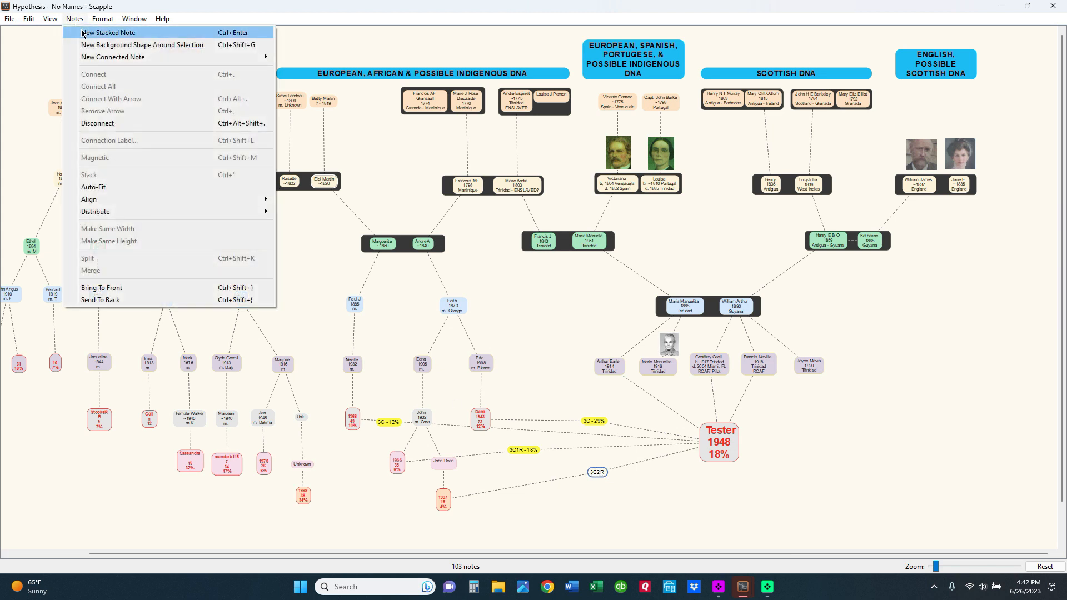
left_click(62, 33)
double_click(602, 473)
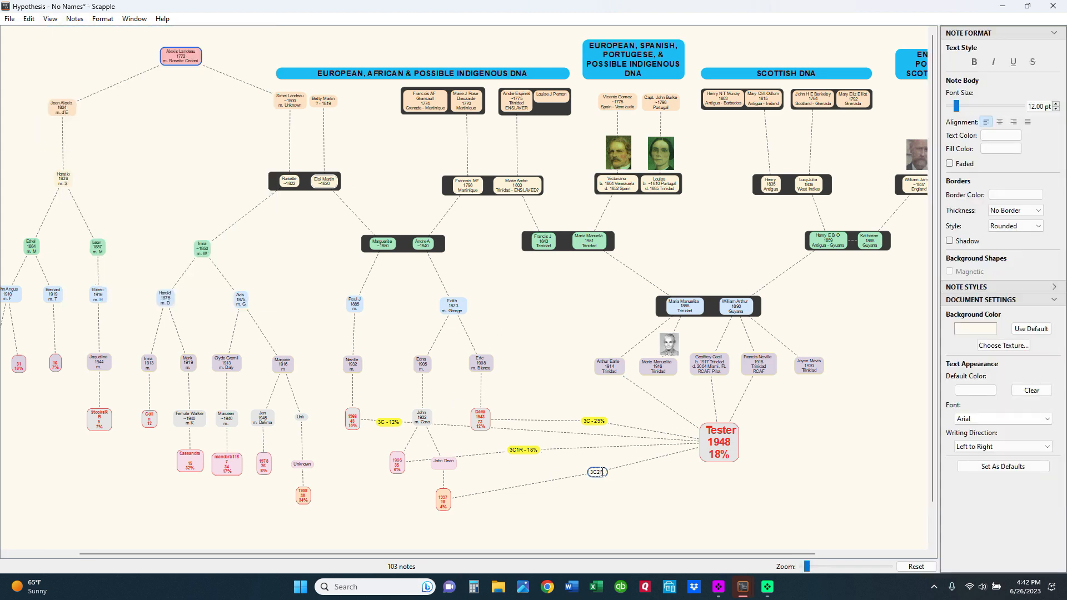
left_click(1000, 149)
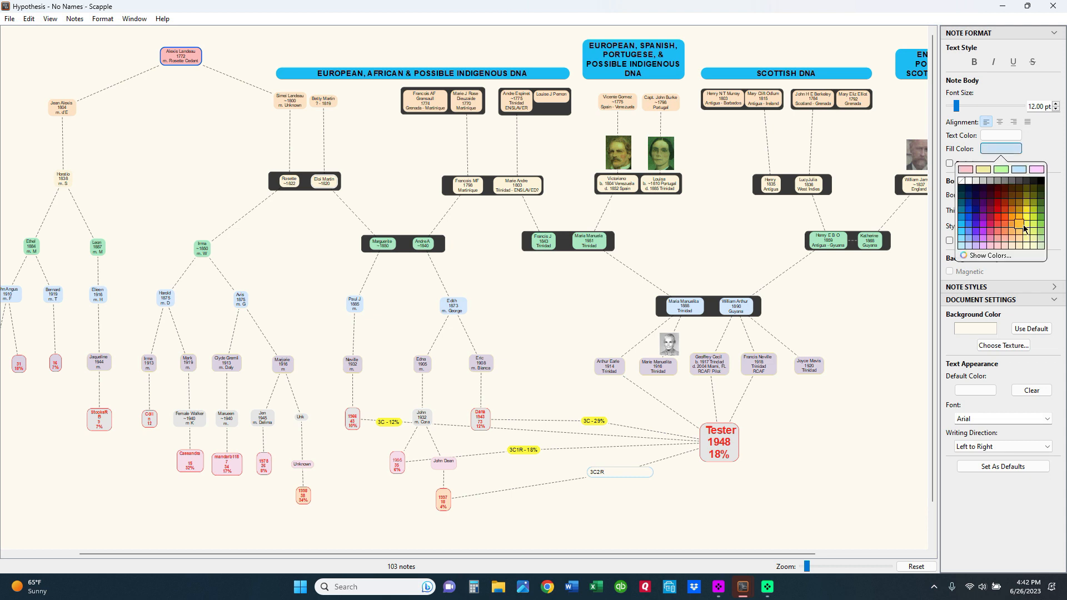
left_click(1026, 225)
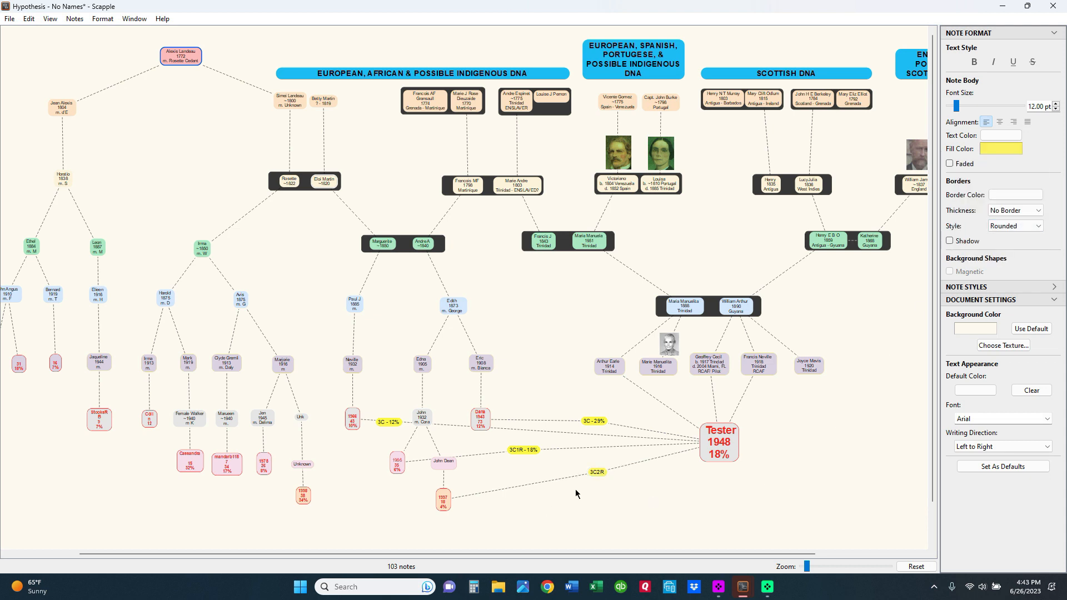
key("ctrl+s")
Move the magnetic background shape holding the couple one generation above the tester's possible parents slightly up and to the left.
left_click_drag(649, 555, 694, 552)
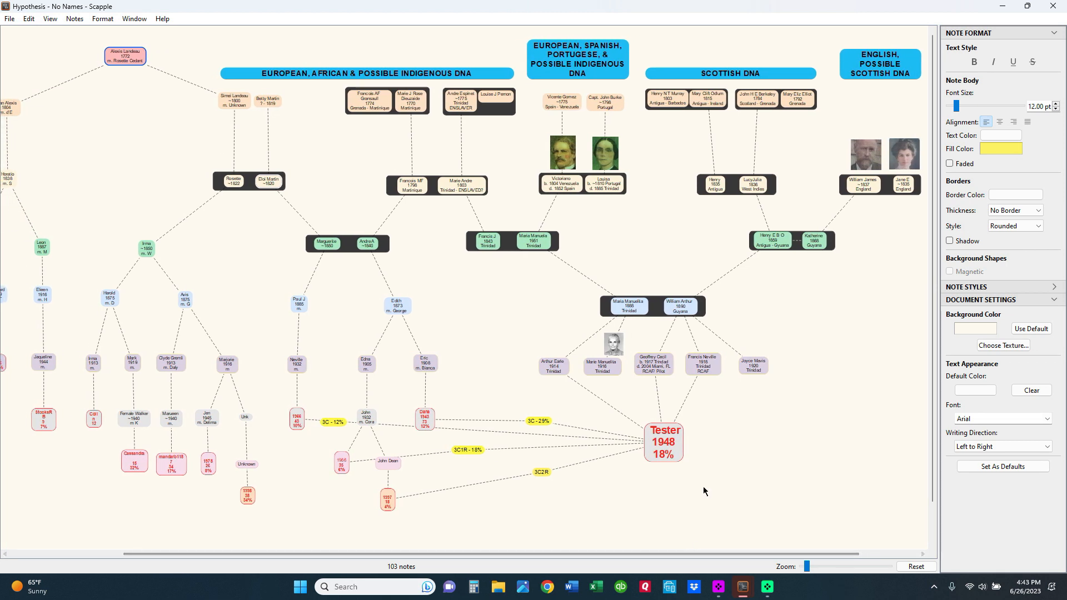
left_click_drag(608, 310, 649, 299)
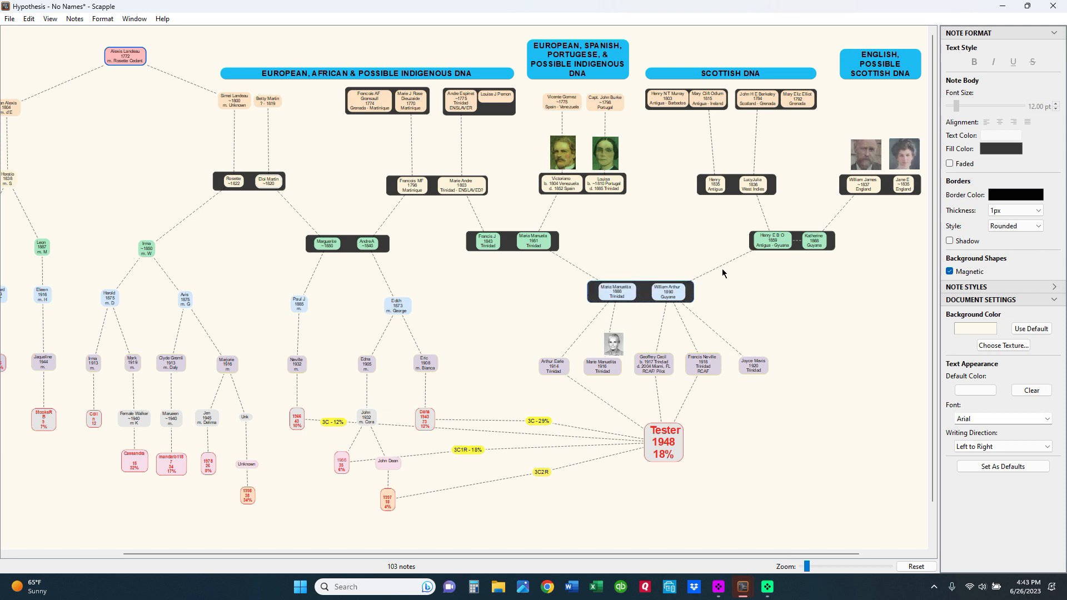
Create a new background shape around the dark shape holding the 1888 Trinidad and 1890 Guyana couple, and save the document.
key("ctrl+s")
left_click(75, 19)
left_click(106, 44)
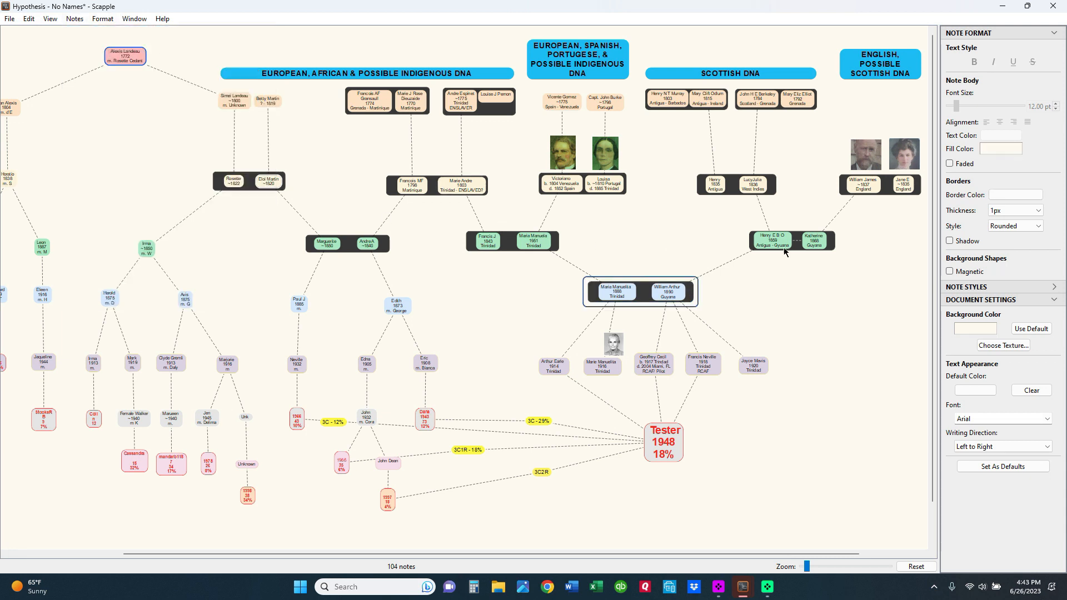
key("ctrl+s")
Move the new background shape to the empty area beside the siblings' row and stretch it taller.
left_click(700, 305)
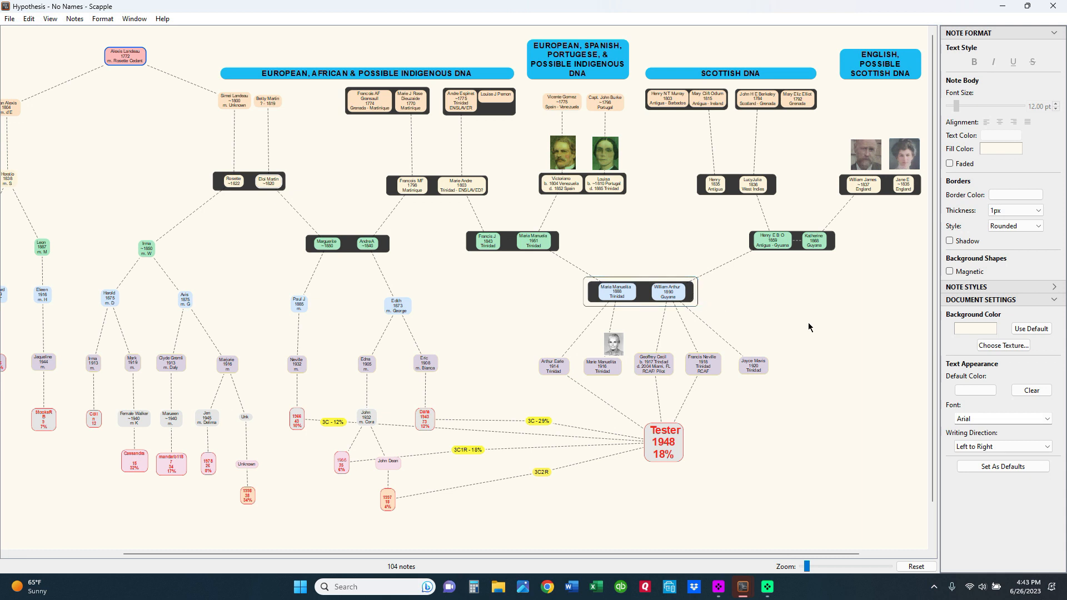
left_click_drag(699, 310, 893, 334)
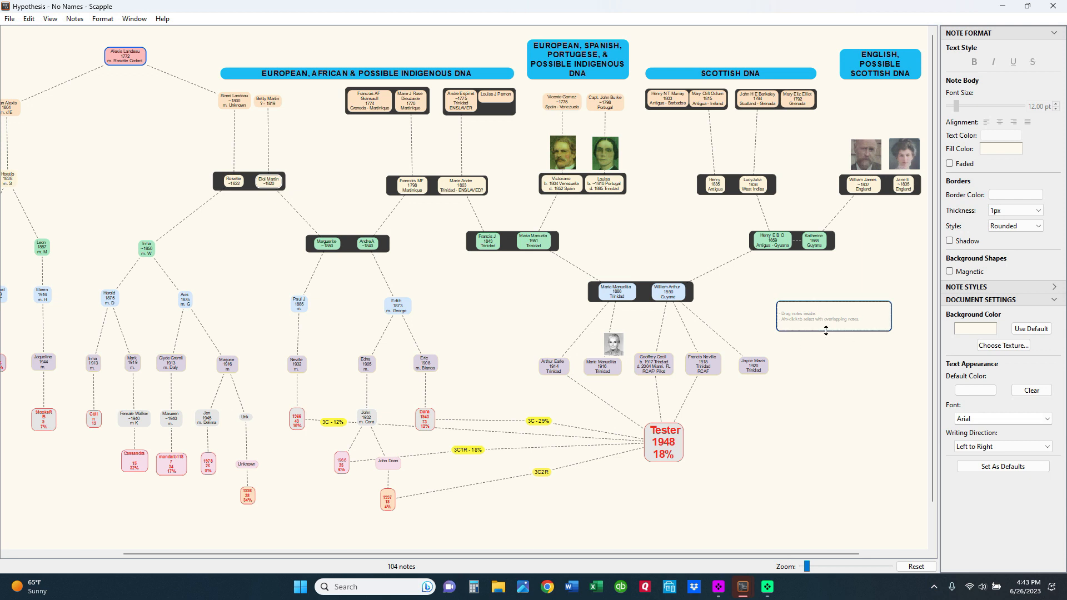
left_click_drag(819, 332, 816, 354)
key("ctrl+s")
Try moving the last two sibling notes, 1920 and 1918 Trinidad, into the empty background shape.
left_click_drag(751, 370, 804, 342)
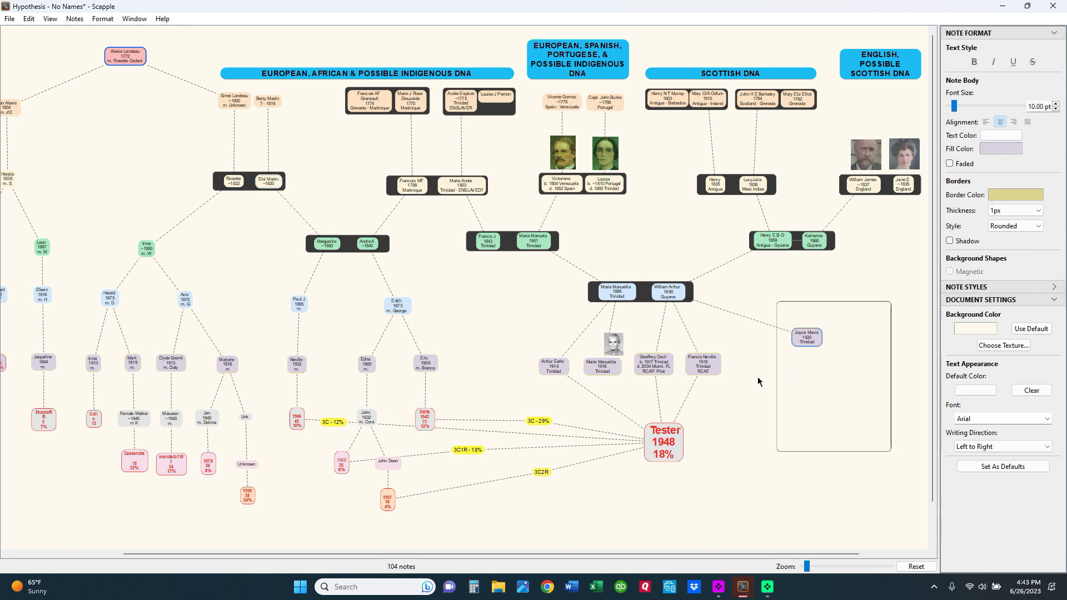
left_click_drag(706, 364, 829, 358)
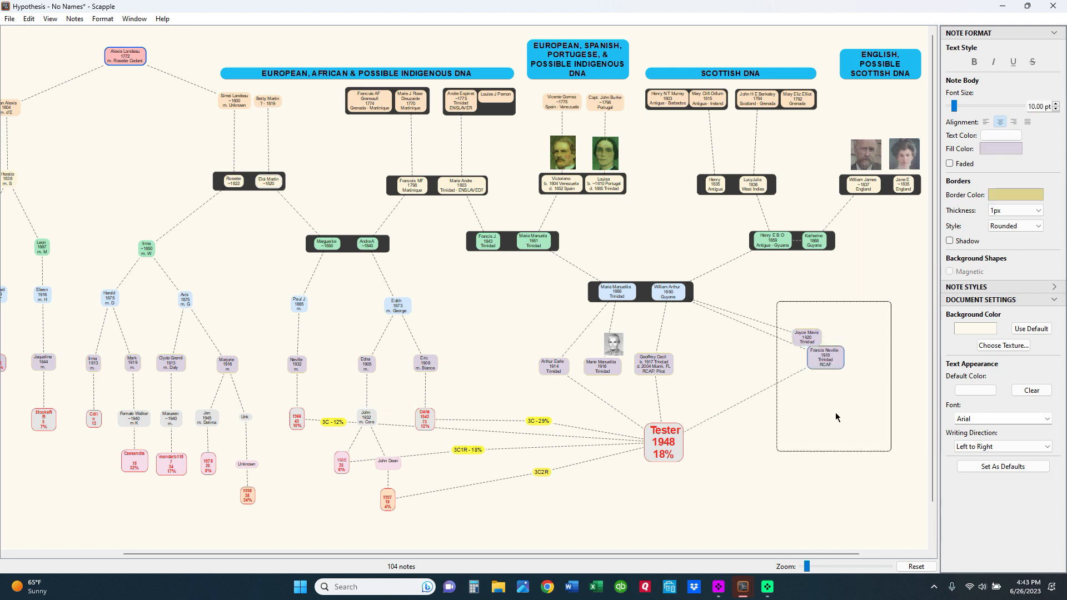
key("ctrl+z")
key("ctrl+z")
key("ctrl+s")
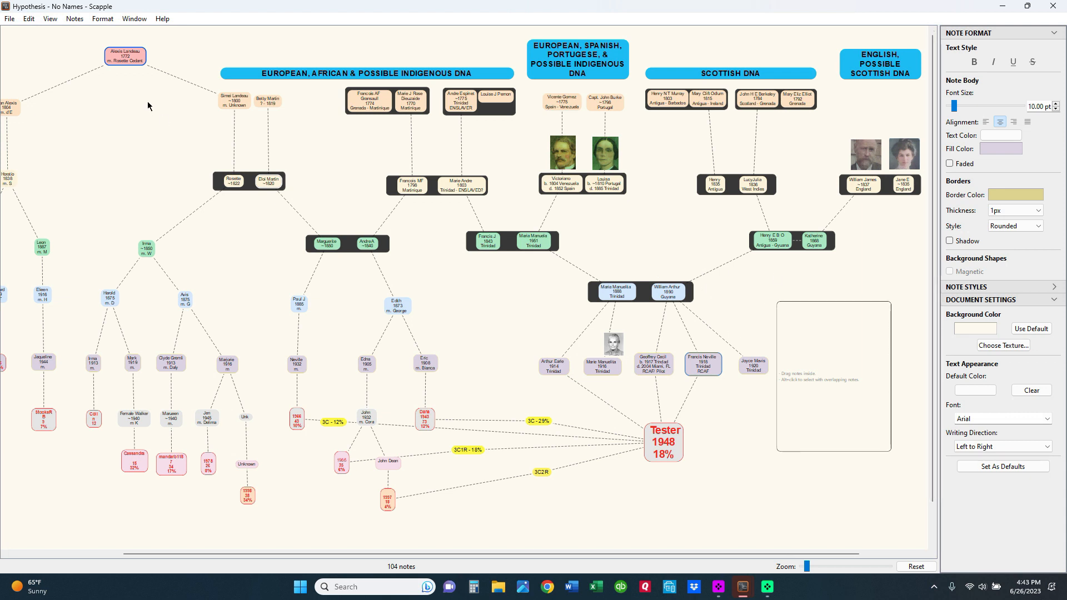
Add two notes reading "HELLO" and "GOODBYE" in the empty background shape.
left_click(74, 19)
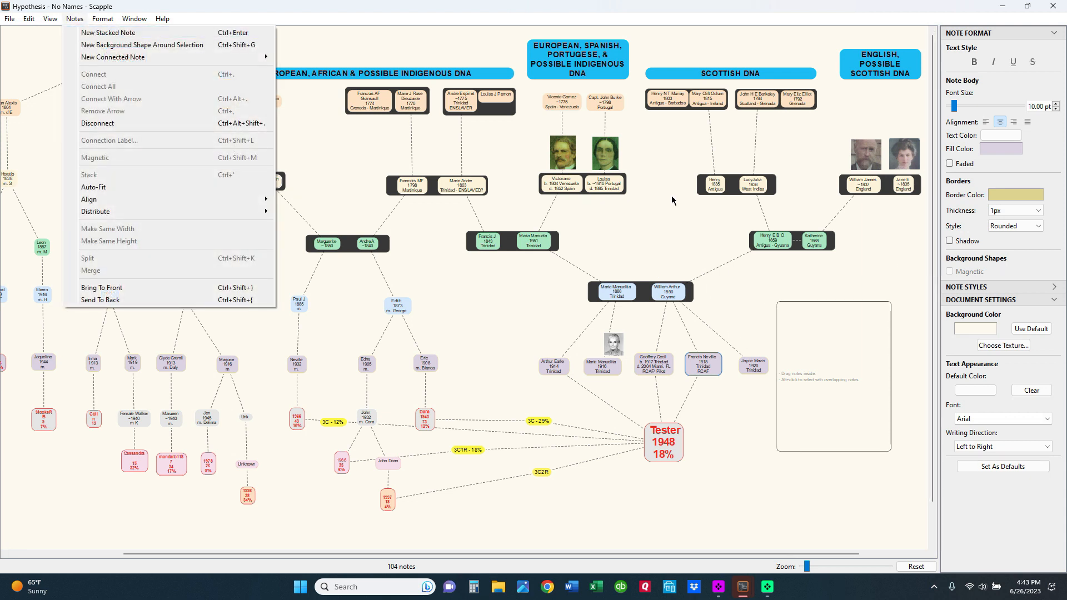
double_click(809, 333)
type("HELLO")
key("Return")
left_click(880, 378)
double_click(831, 380)
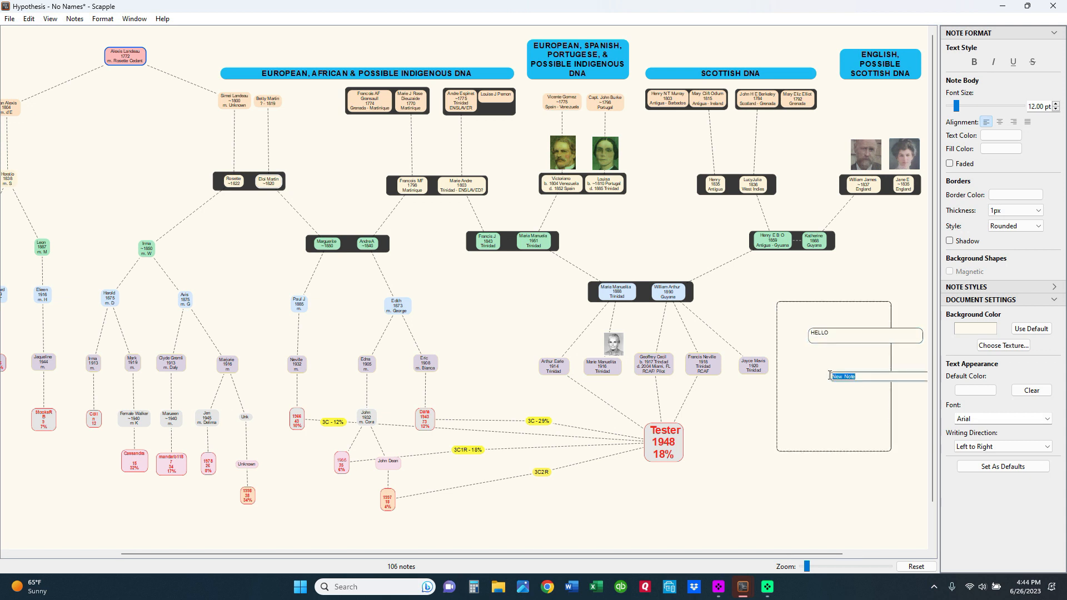
type("GOODBYE")
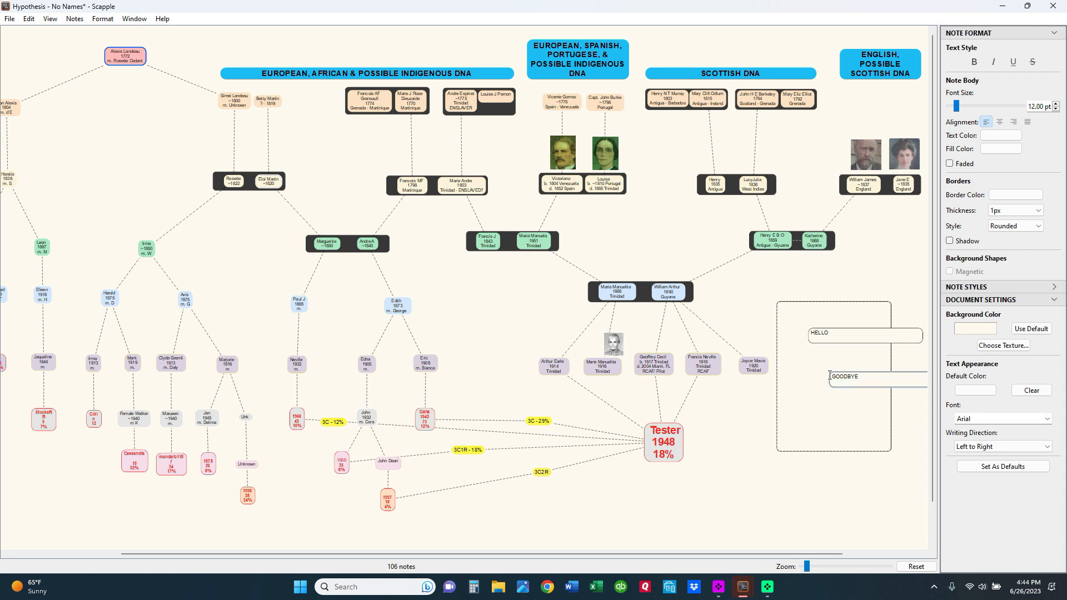
Narrow the HELLO and GOODBYE notes so both fit inside the background shape.
left_click(839, 333)
left_click_drag(924, 338, 825, 335)
left_click(907, 383)
left_click_drag(906, 383, 831, 372)
Make the background shape magnetic and test moving it around together with its HELLO and GOODBYE notes.
left_click(856, 338)
left_click(950, 272)
left_click_drag(859, 439, 879, 399)
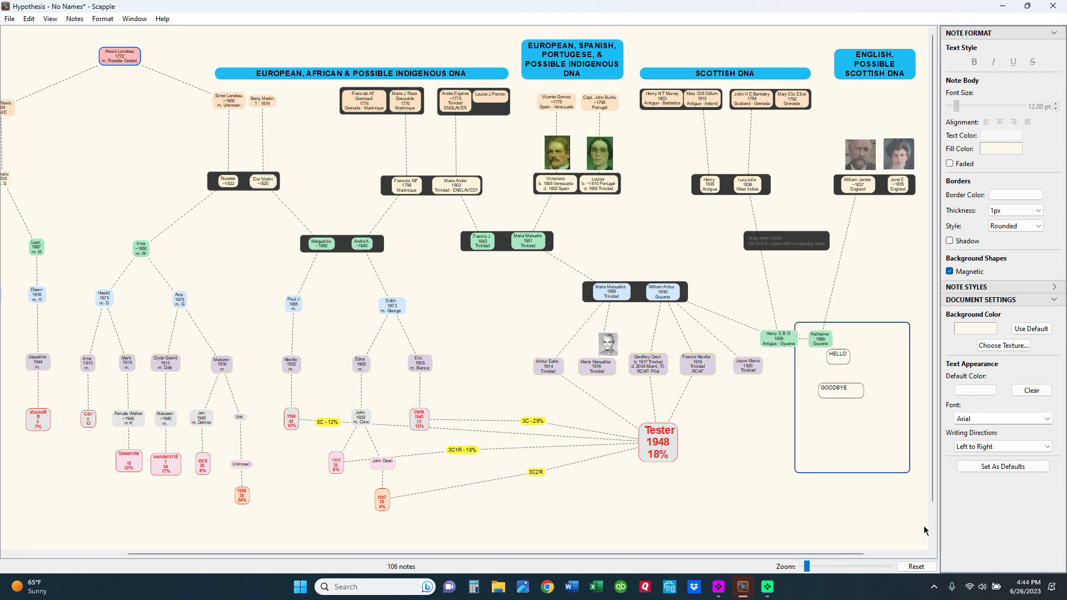
key("ctrl+z")
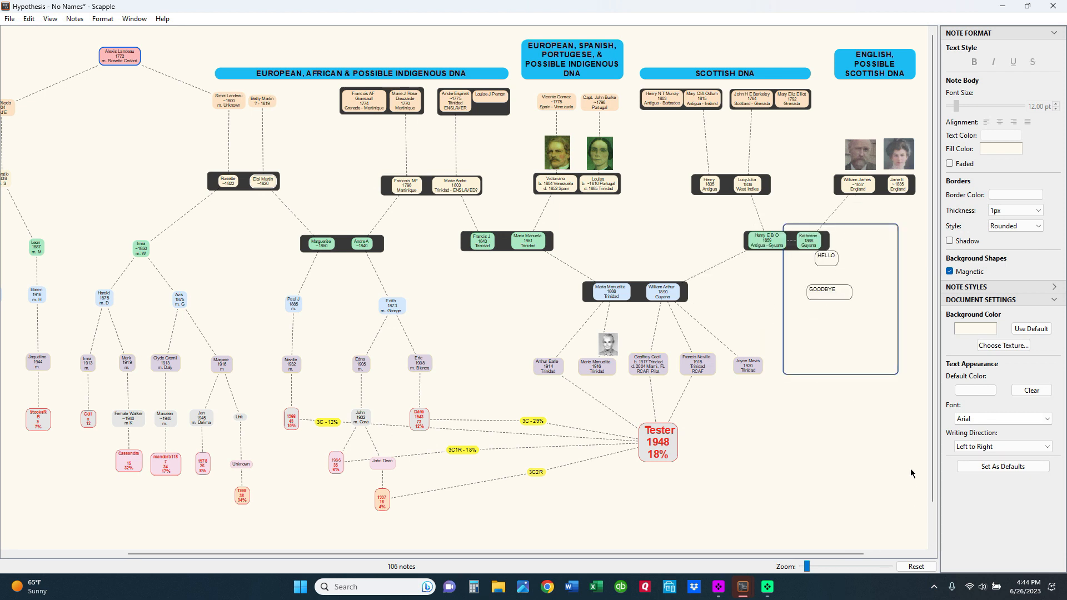
key("ctrl+z")
left_click_drag(831, 401, 843, 583)
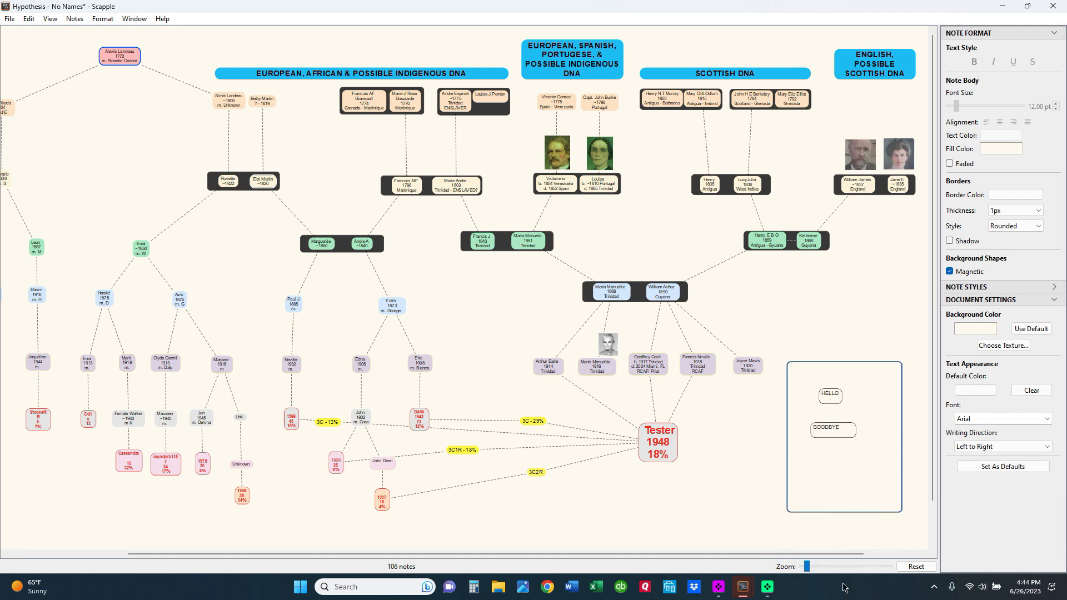
Move the magnetic shape with its notes to the open area below the diagram and place a copy of it farther right.
left_click_drag(804, 507, 554, 556)
scroll(697, 485, "down", 3)
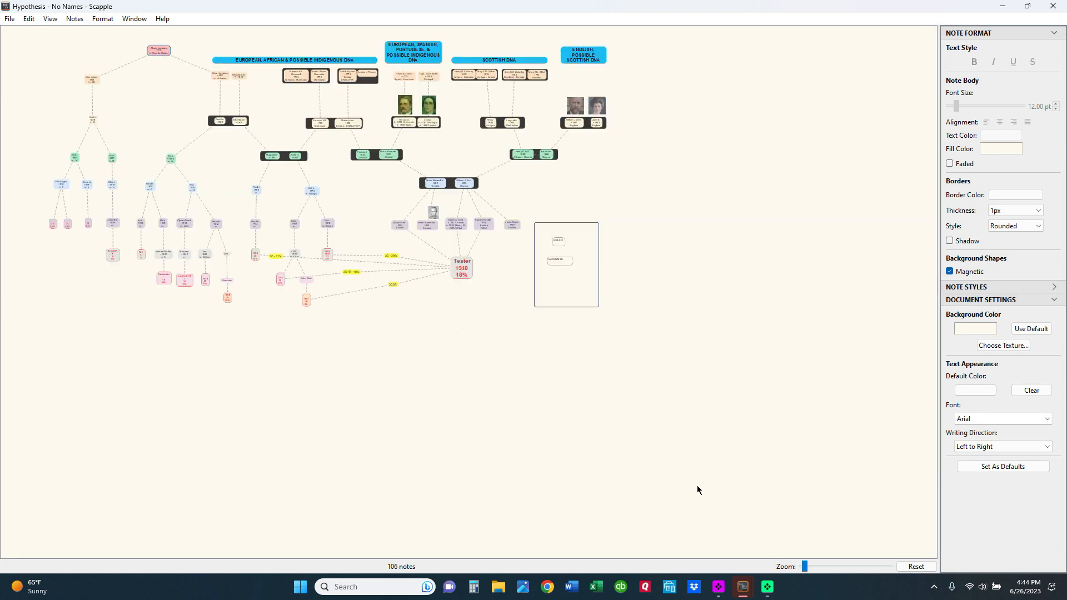
left_click_drag(565, 243, 444, 418)
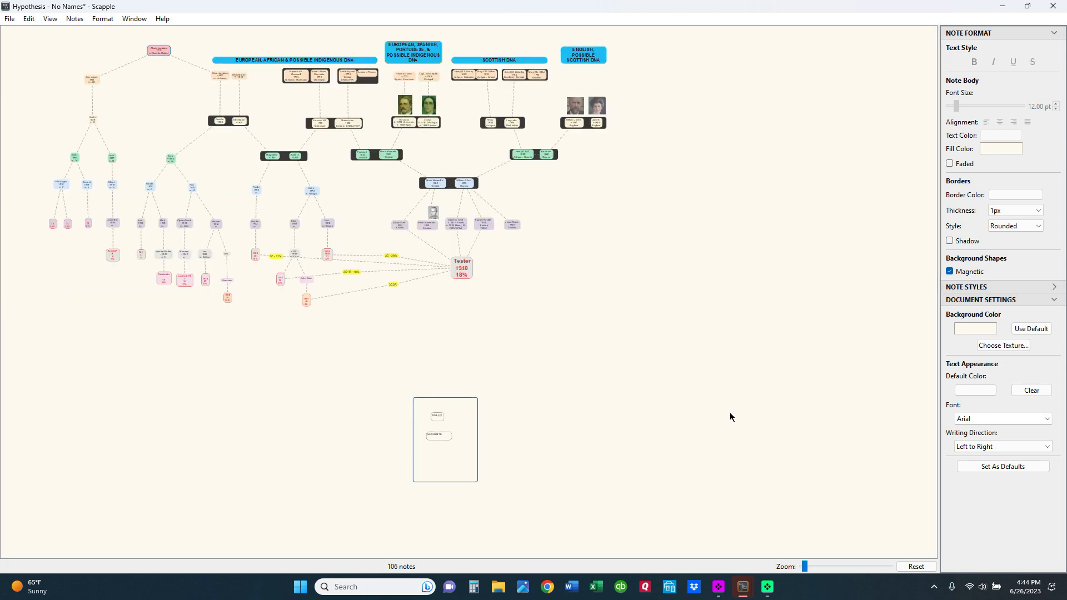
left_click_drag(468, 454, 809, 493)
left_click(581, 472)
key("ctrl+s")
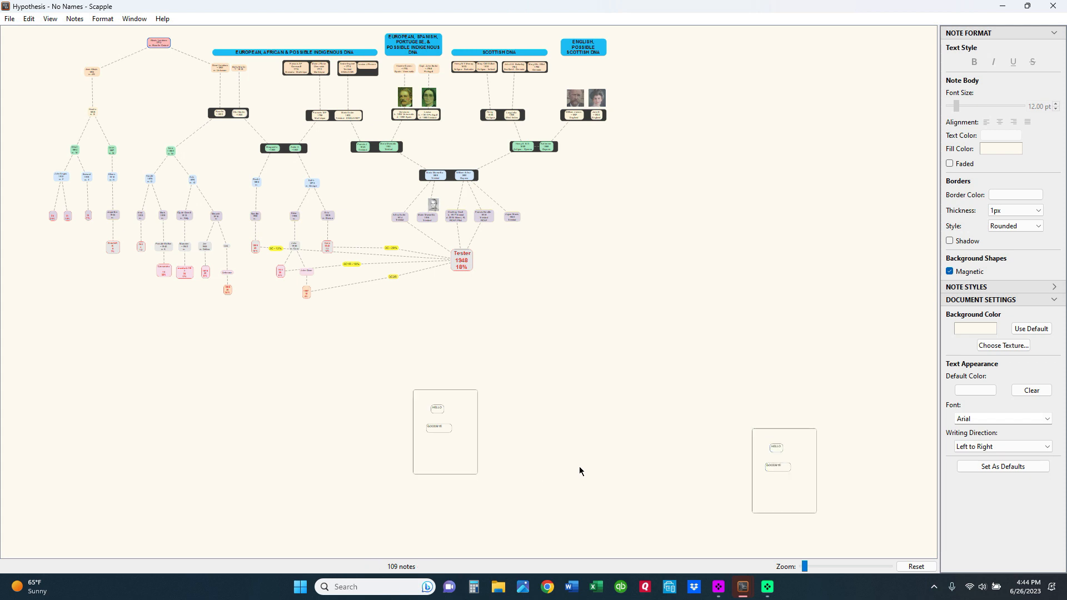
Delete both magnetic test shapes and all of their HELLO and GOODBYE notes, and save the document.
left_click(457, 443)
key("Delete")
left_click(803, 488)
key("Delete")
left_click(778, 456)
key("Delete")
left_click(777, 478)
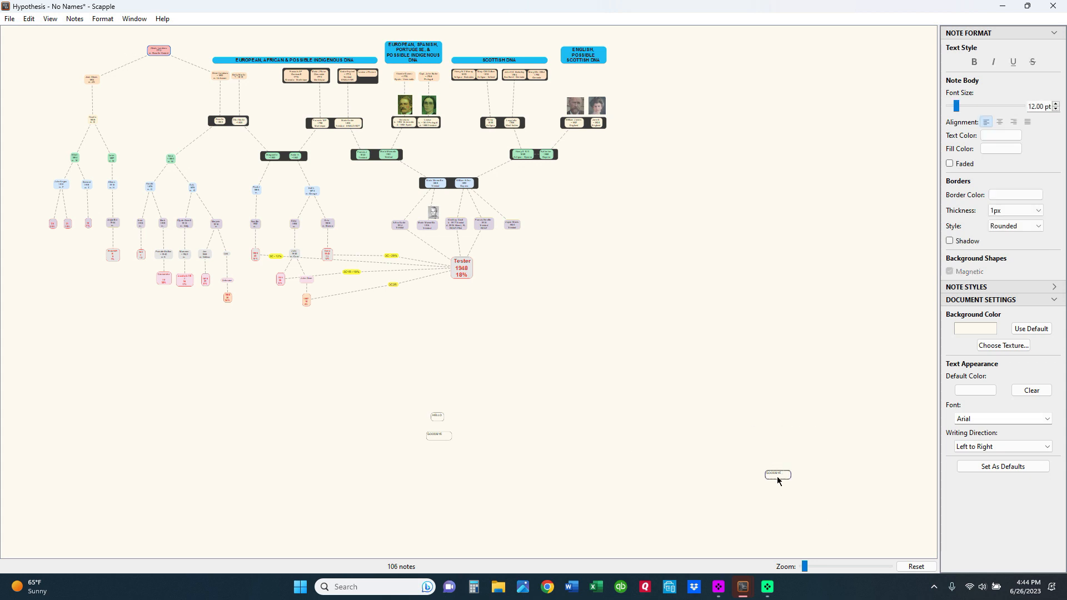
key("Delete")
key("Delete")
left_click(438, 437)
key("Delete")
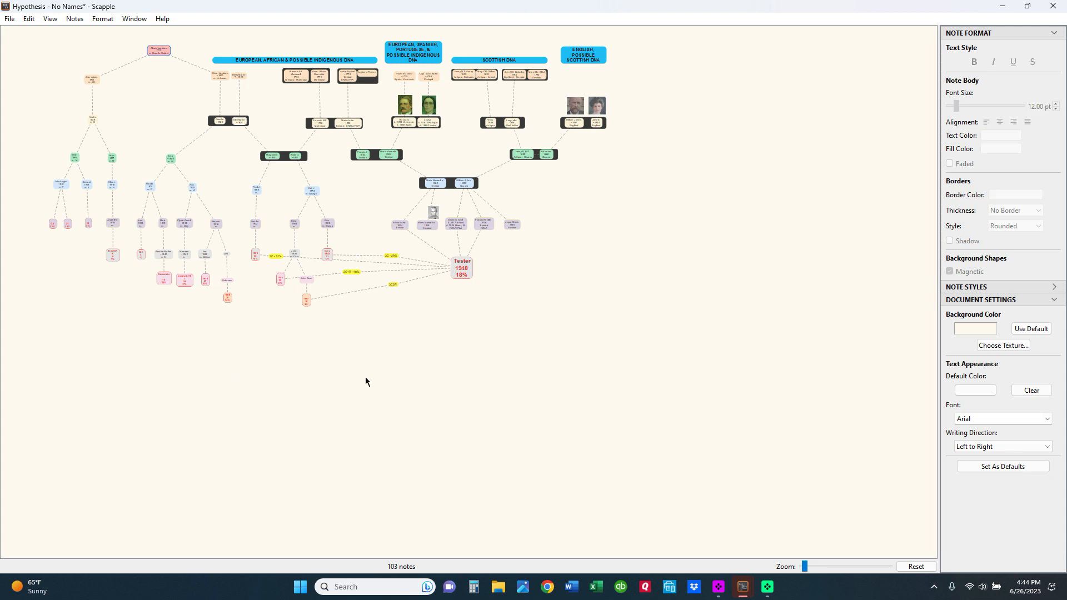
key("ctrl+s")
Align the six notes in the pink generation row by their vertical centers.
key("ctrl+equal")
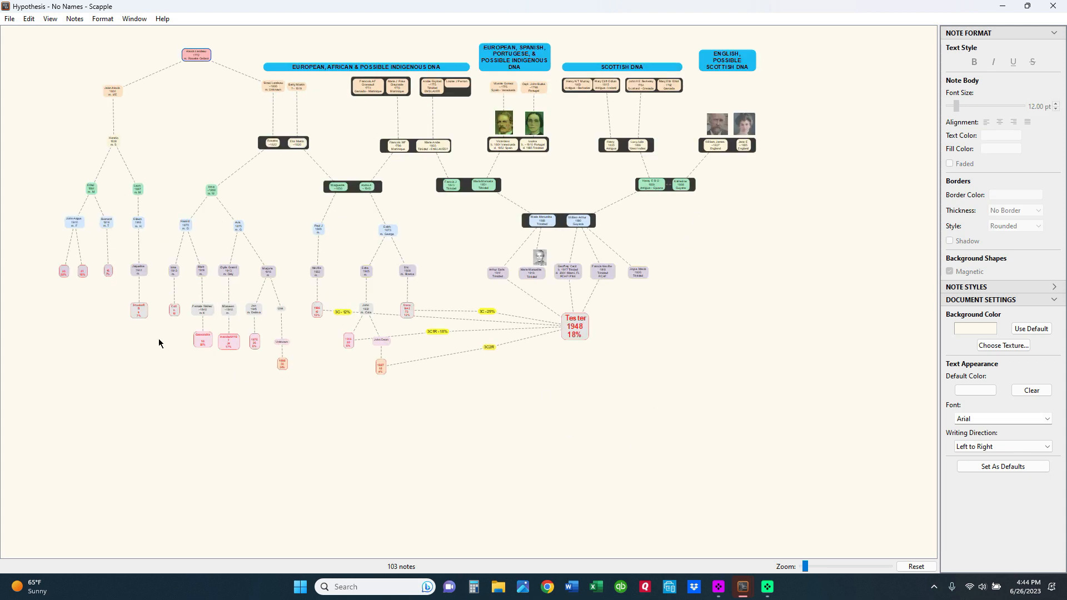
left_click_drag(177, 323, 393, 351)
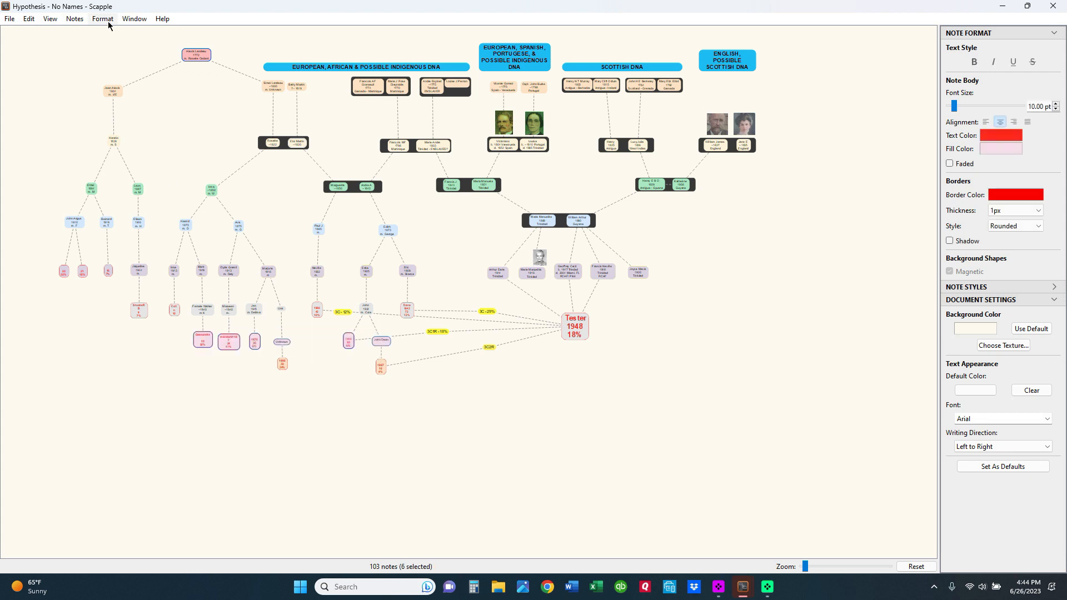
left_click(75, 19)
mouse_move(92, 201)
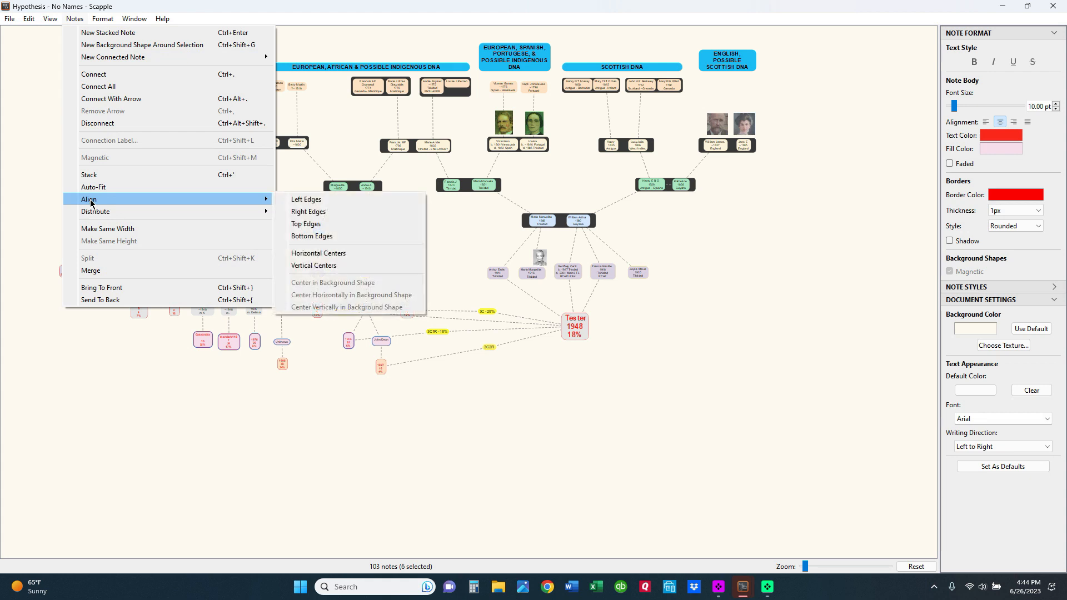
left_click(327, 266)
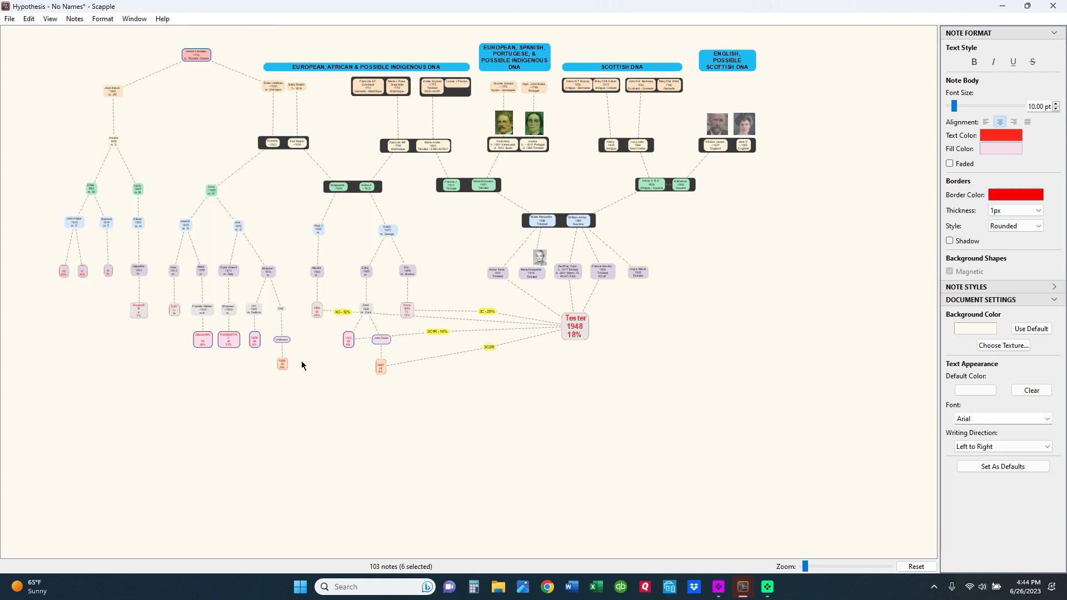
Align seven notes in the grey generation row, up to the 1966 match with 10%, by their vertical centers.
left_click_drag(105, 288, 322, 322)
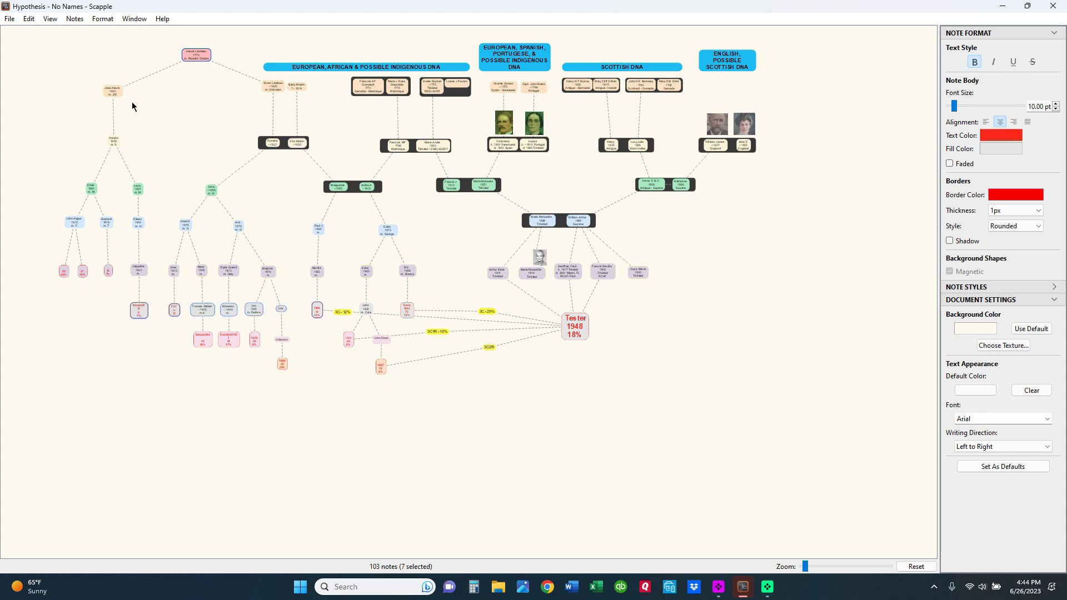
left_click(75, 18)
mouse_move(139, 199)
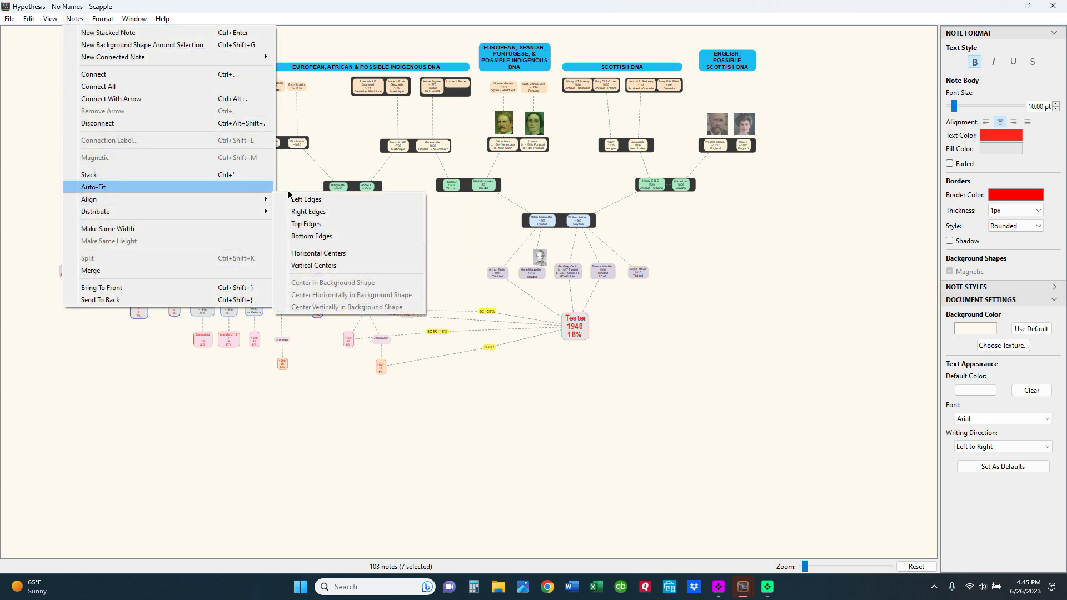
left_click(332, 265)
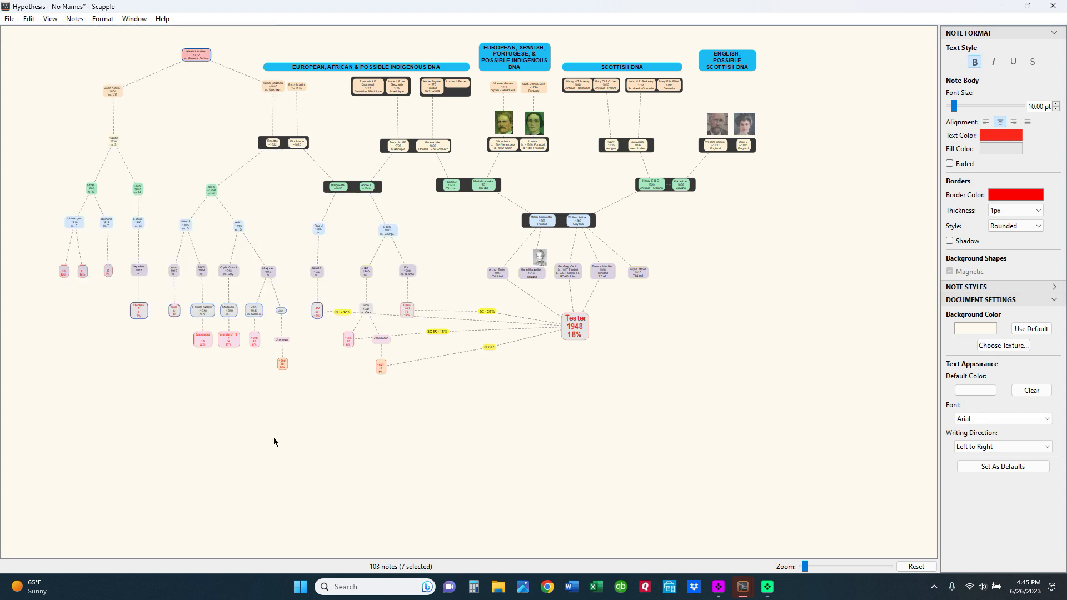
Align the light-blue generation row, including the Tester's grandparent couple and their dark background shape, by vertical centers.
left_click(273, 435)
left_click_drag(51, 255, 687, 298)
left_click_drag(43, 212, 631, 241)
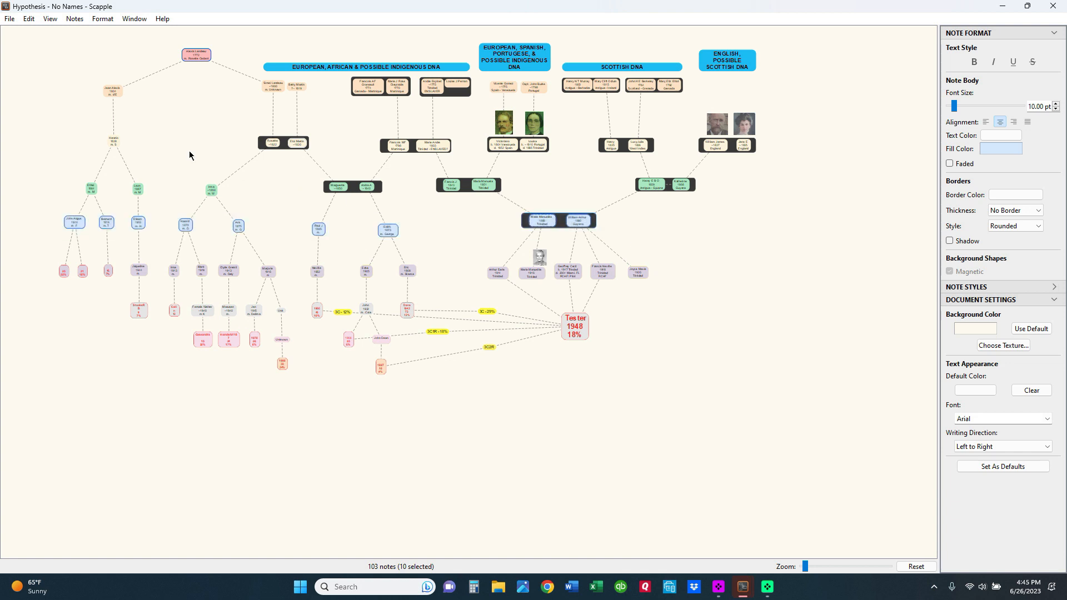
left_click(74, 19)
mouse_move(106, 201)
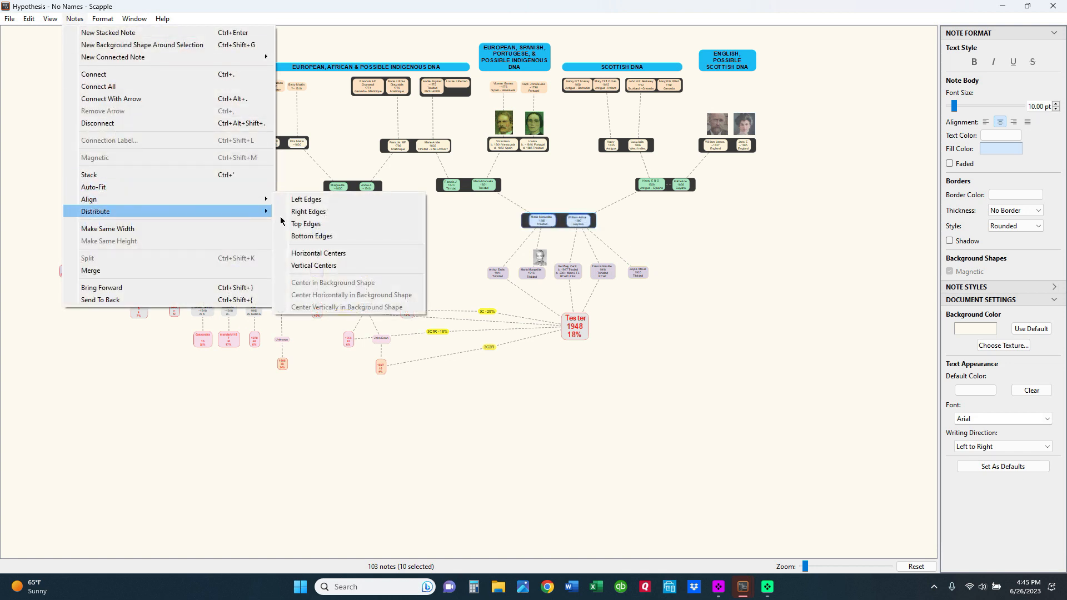
left_click(311, 261)
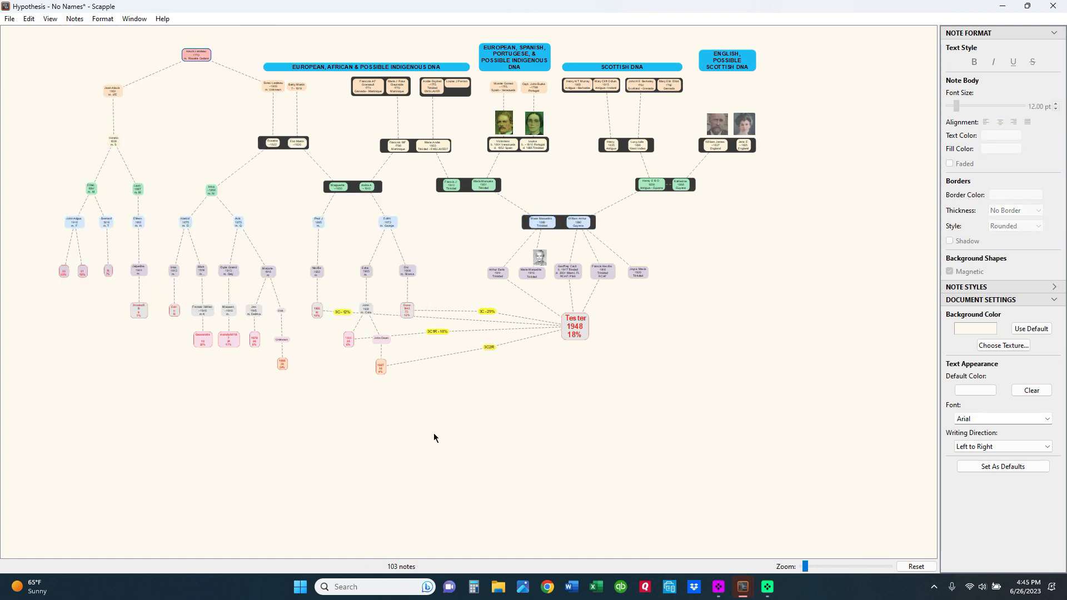
Close the Hypothesis document and examine the "1C1R - 88%" relationship in diagram A of the Relationship Prob document.
scroll(448, 315, "up", 5)
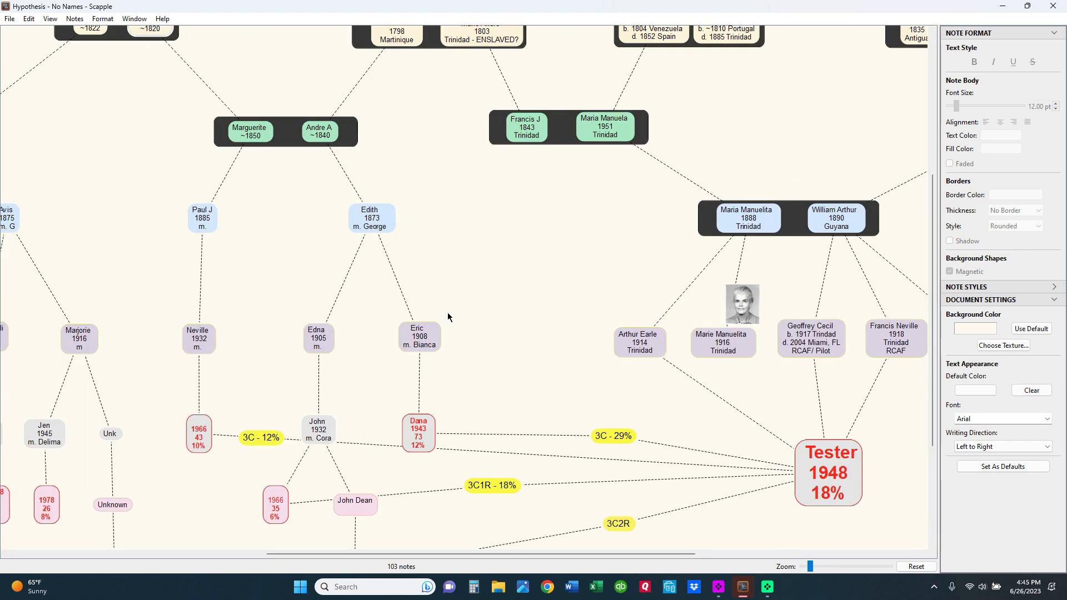
scroll(448, 317, "up", 5)
scroll(448, 317, "down", 10)
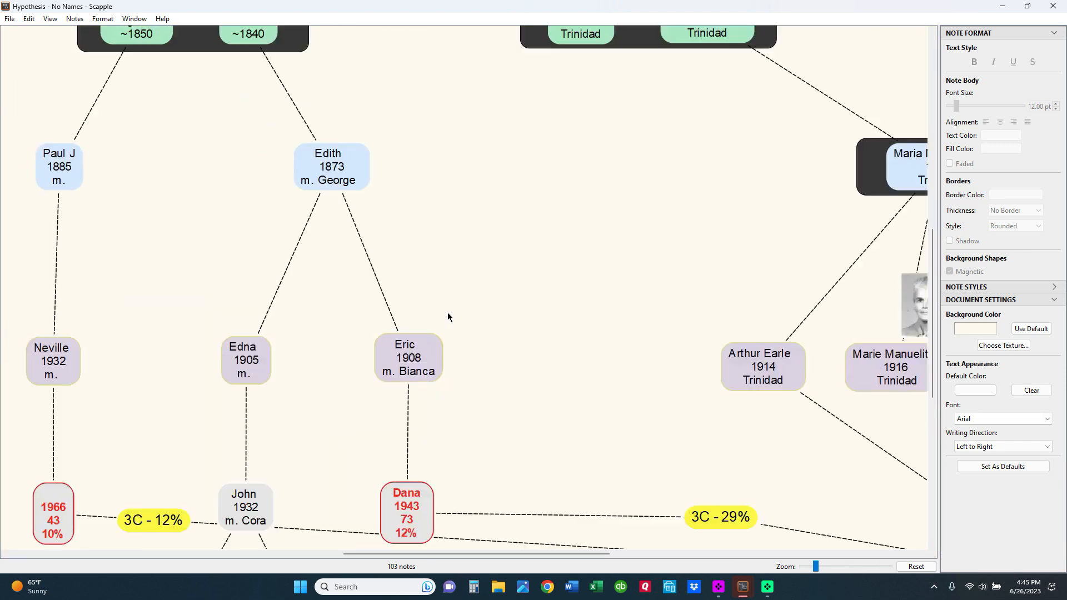
scroll(448, 317, "down", 2)
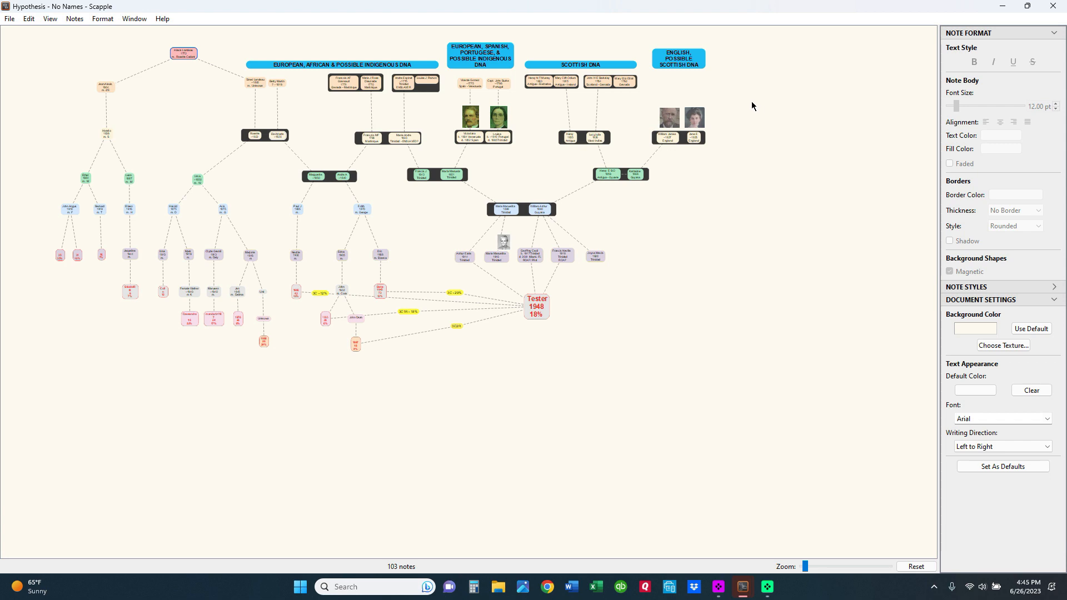
left_click(1054, 7)
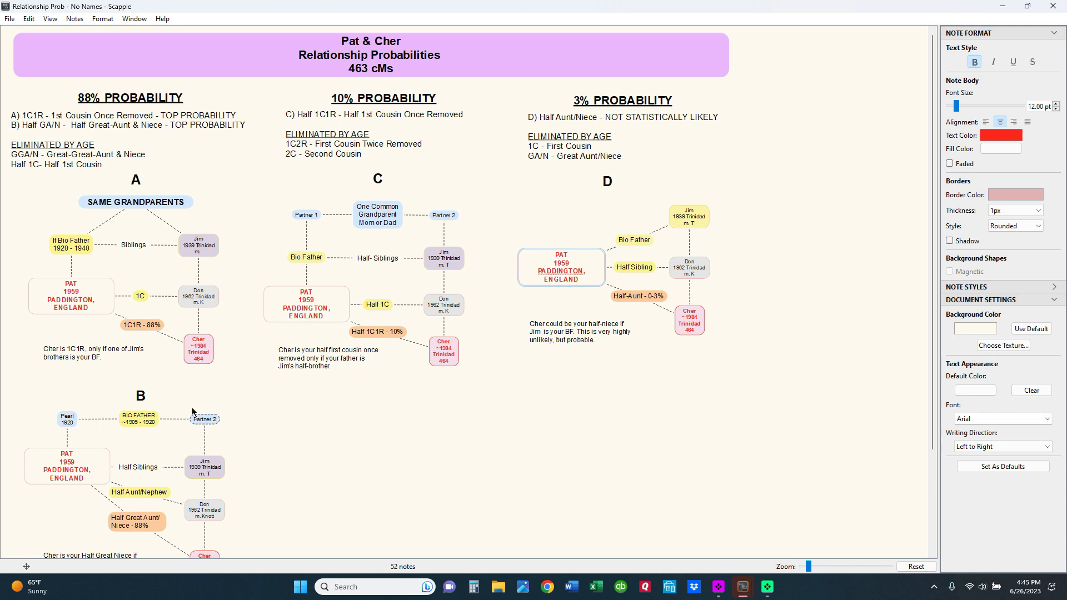
left_click(137, 330)
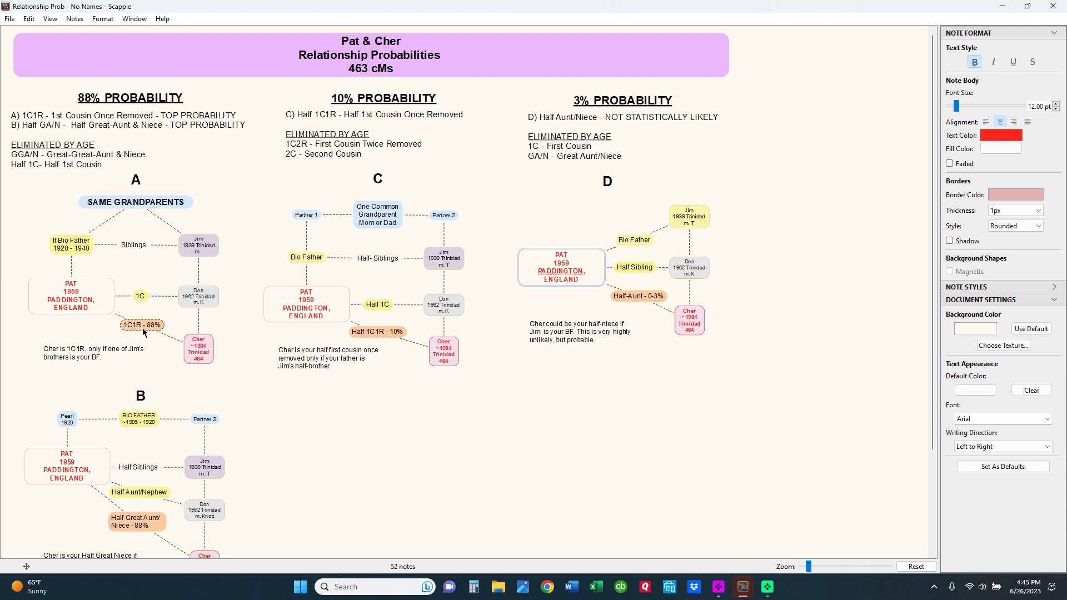